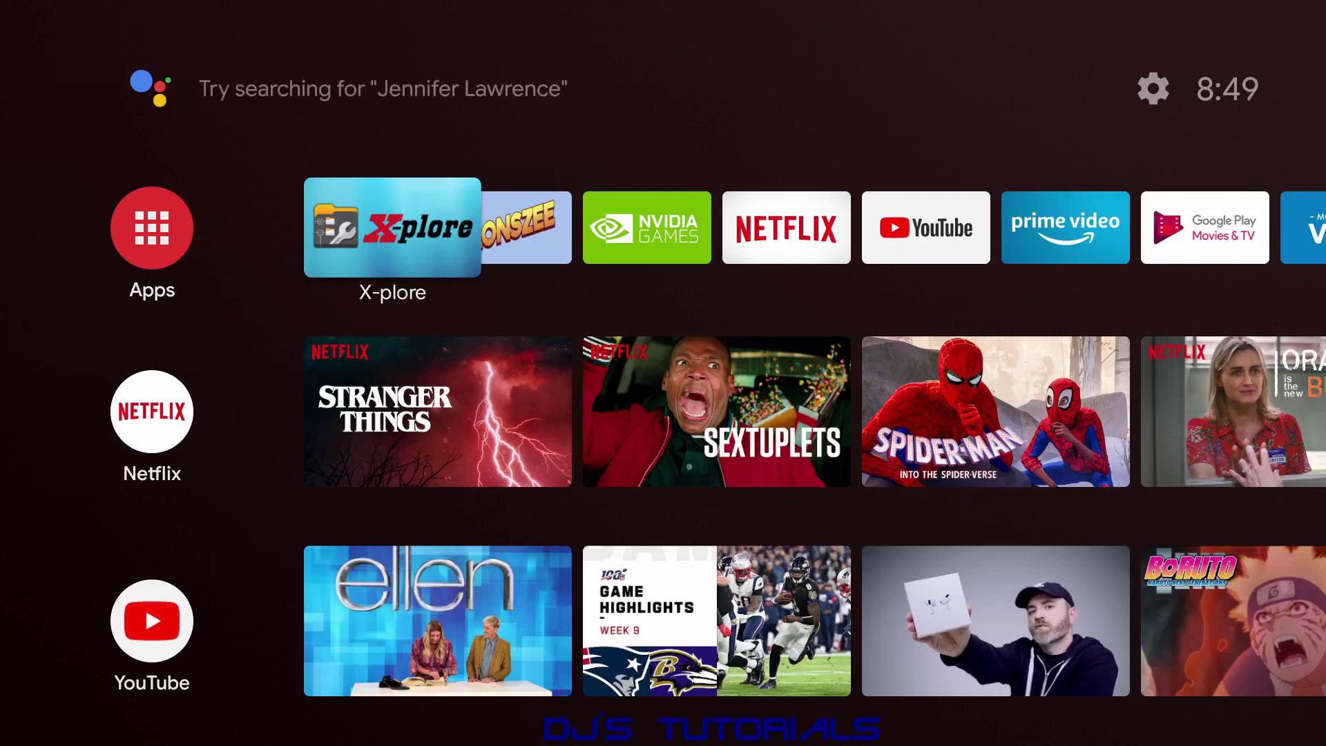
- Search the Google Play store for "down" and choose the suggestion Downloader by TROYPOINT
key(Left)
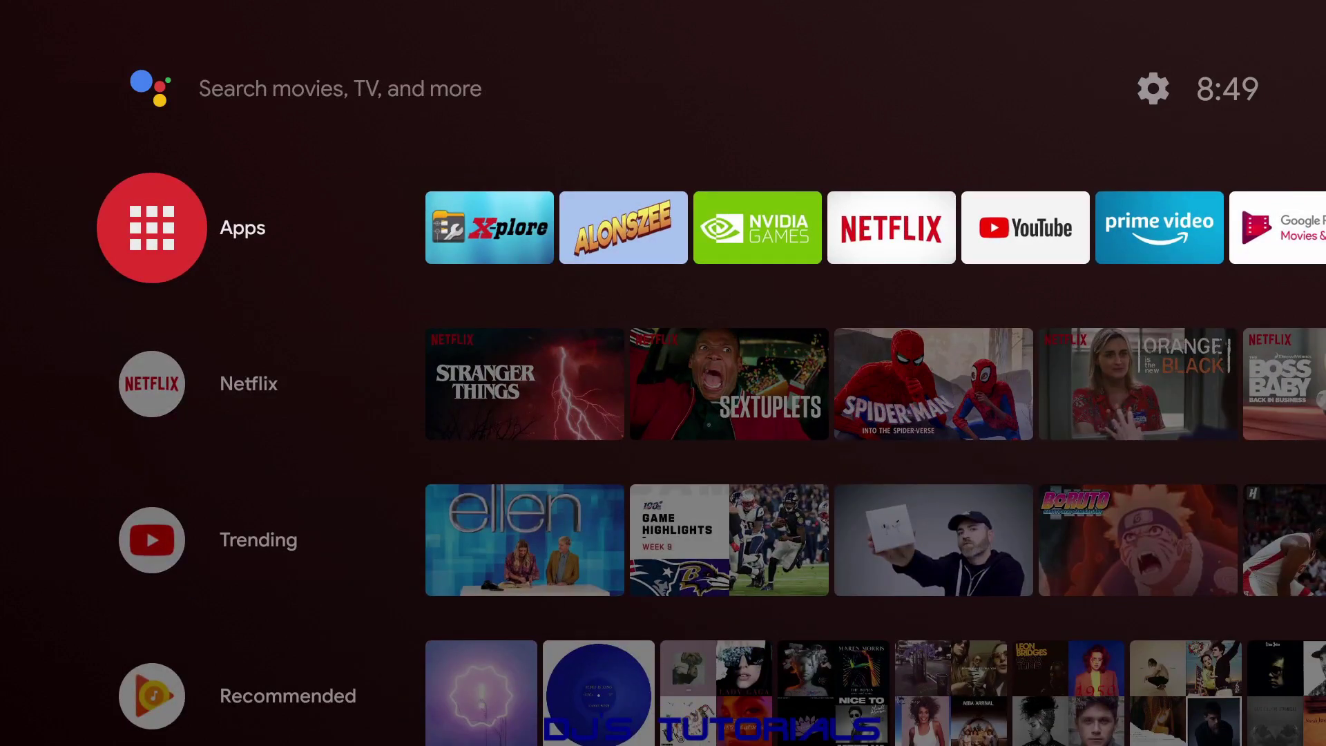
key(Return)
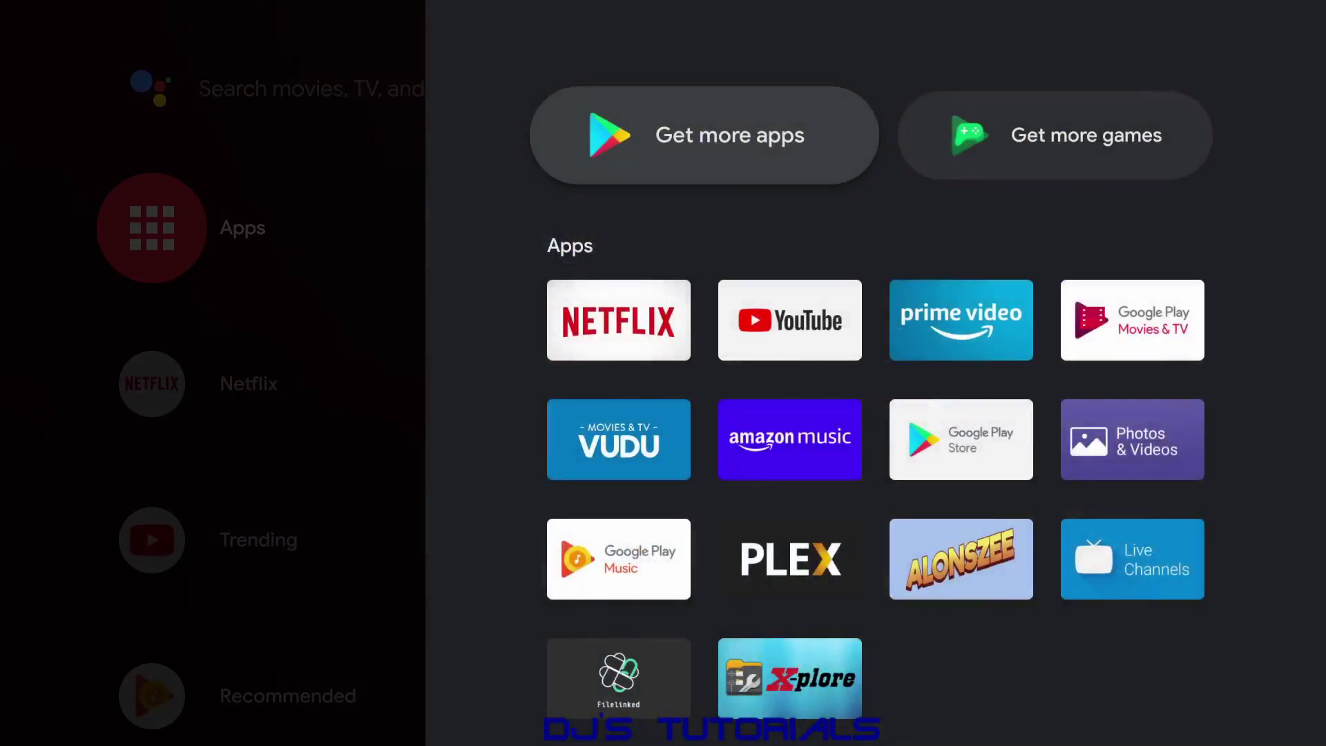
key(Return)
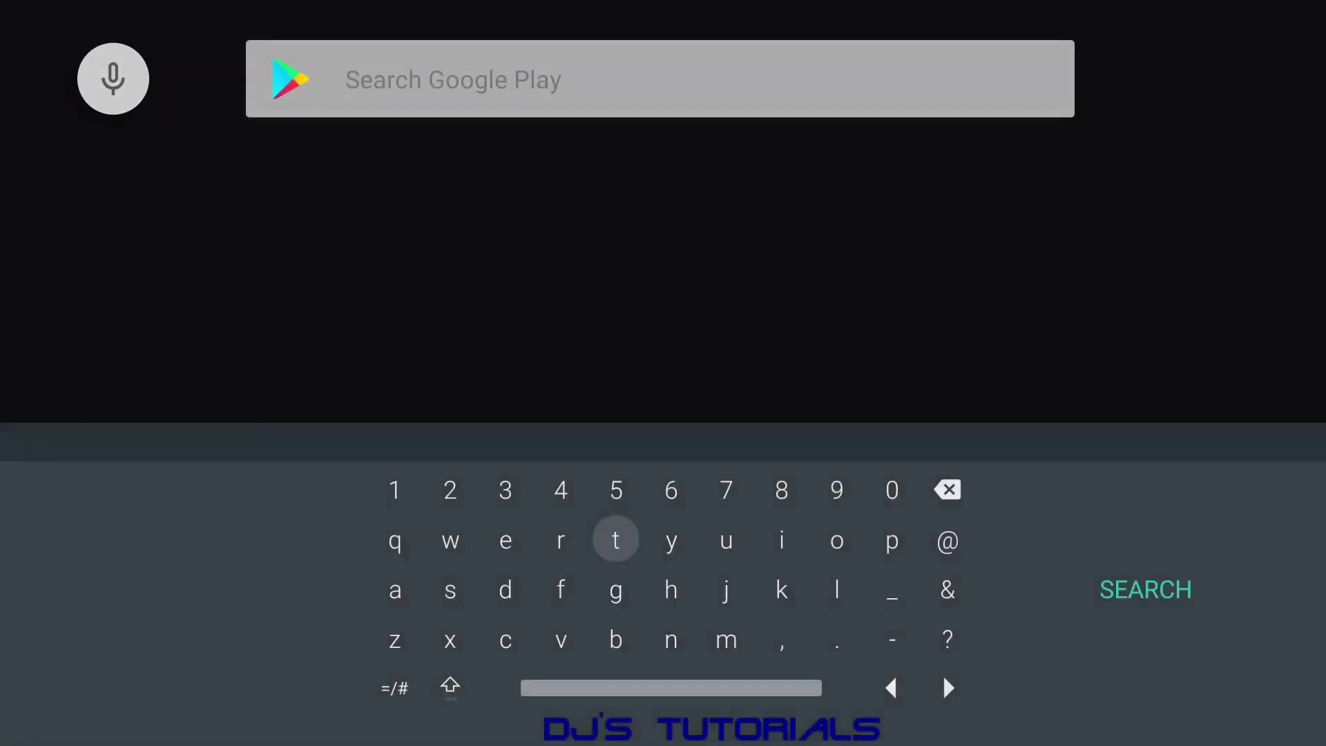
text(down)
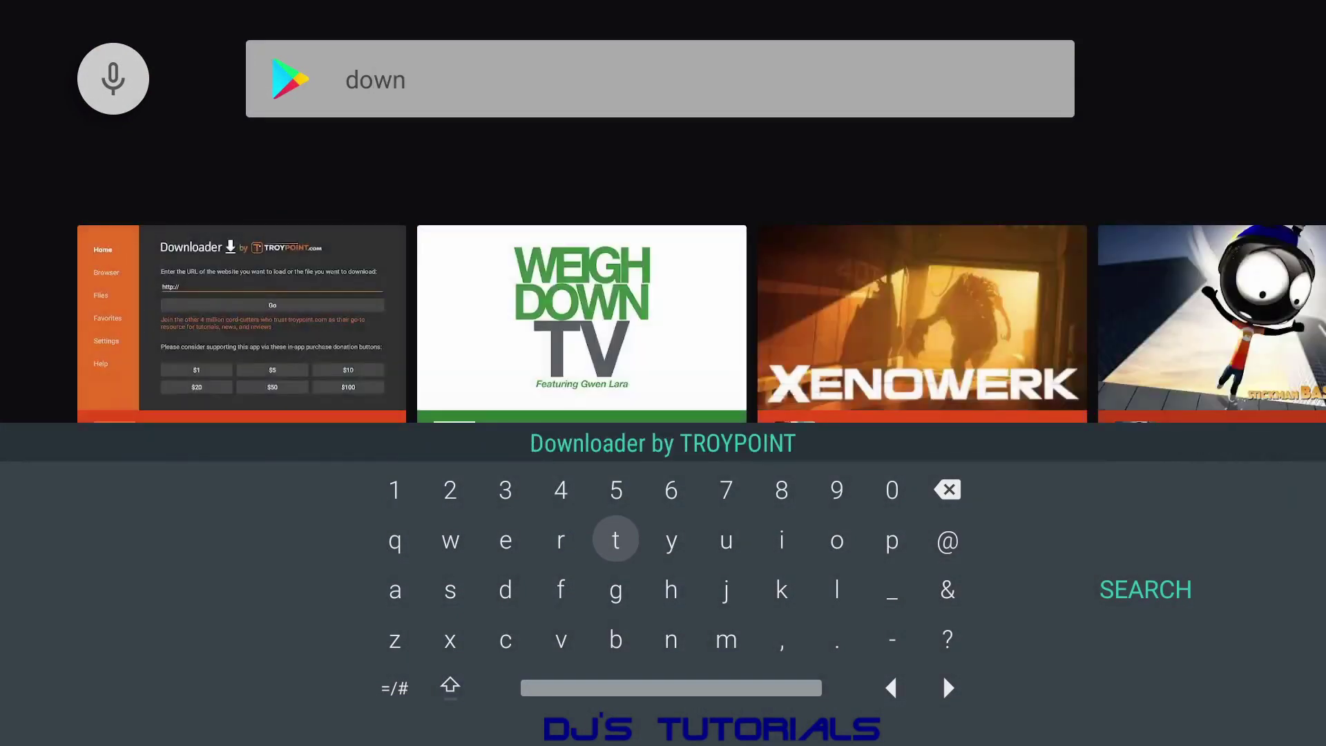
key(Up)
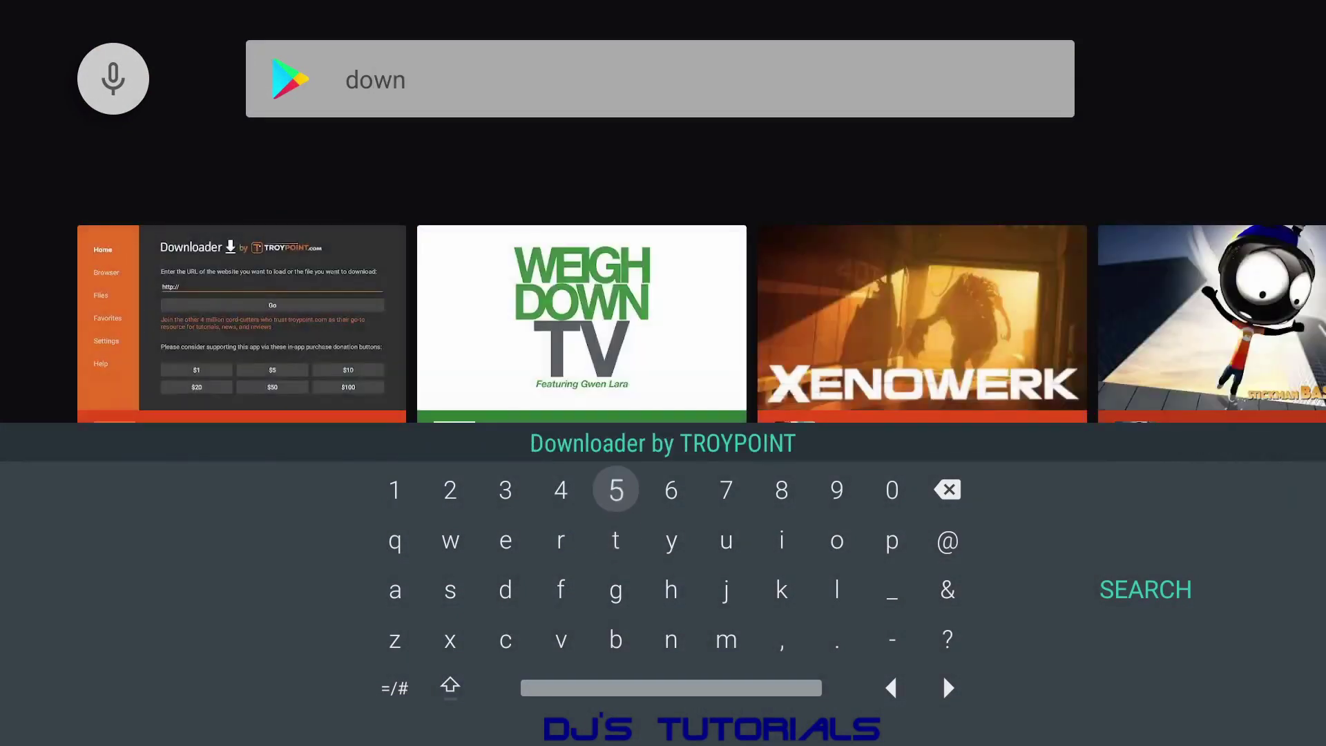
key(Up)
key(Return)
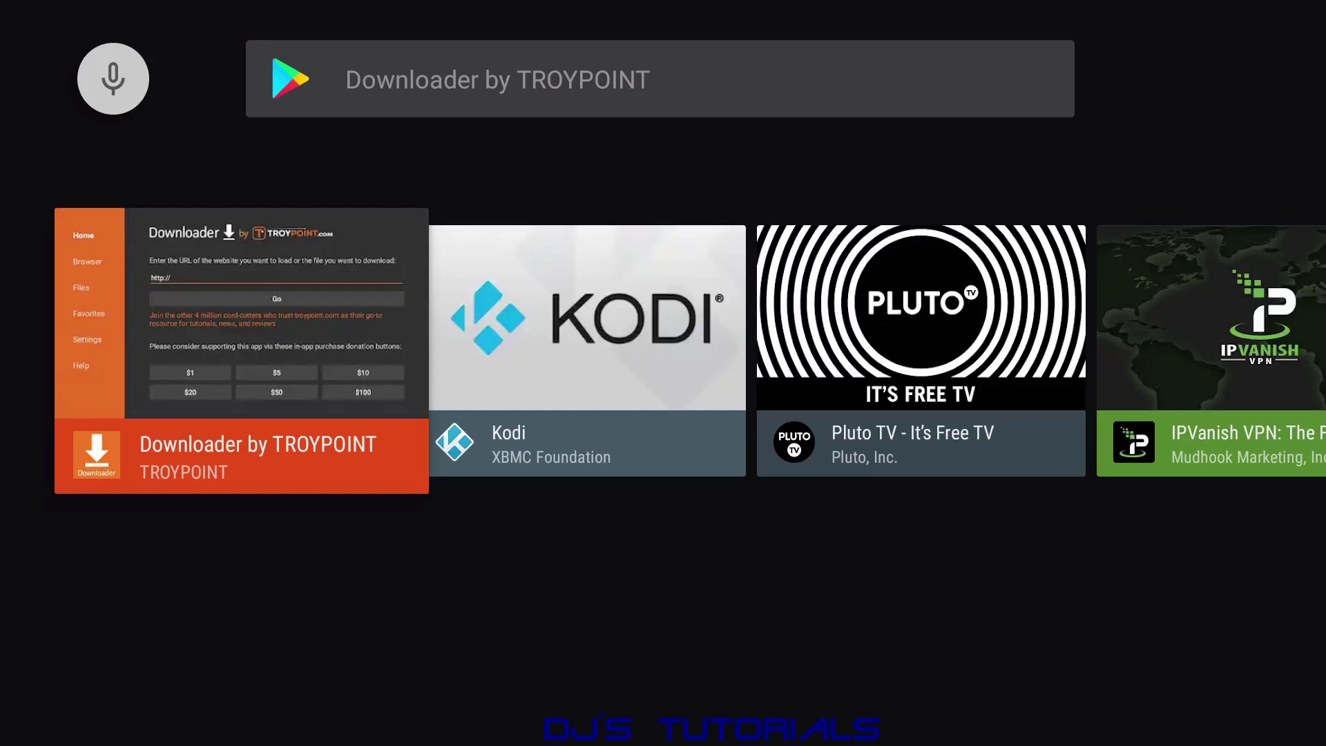
- Install Downloader by TROYPOINT from its store page and return to the home screen
key(Return)
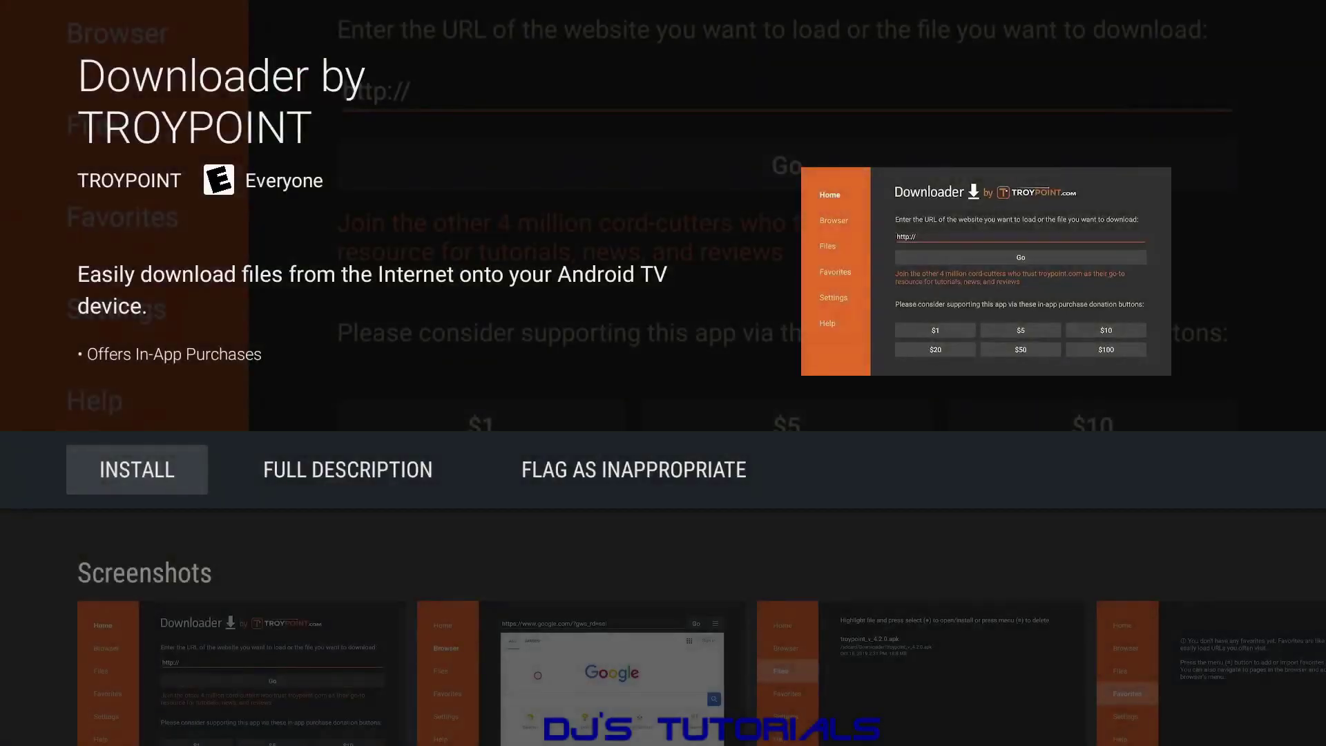
key(Return)
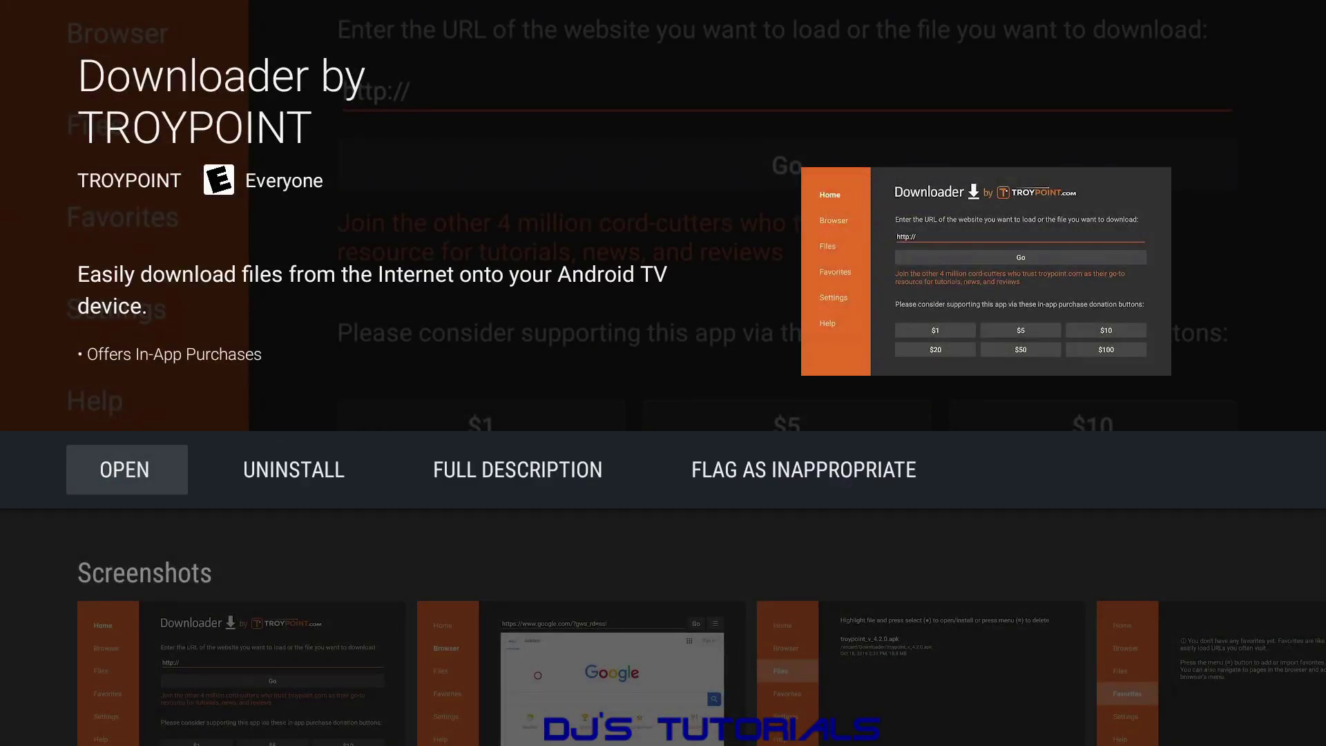
key(Home)
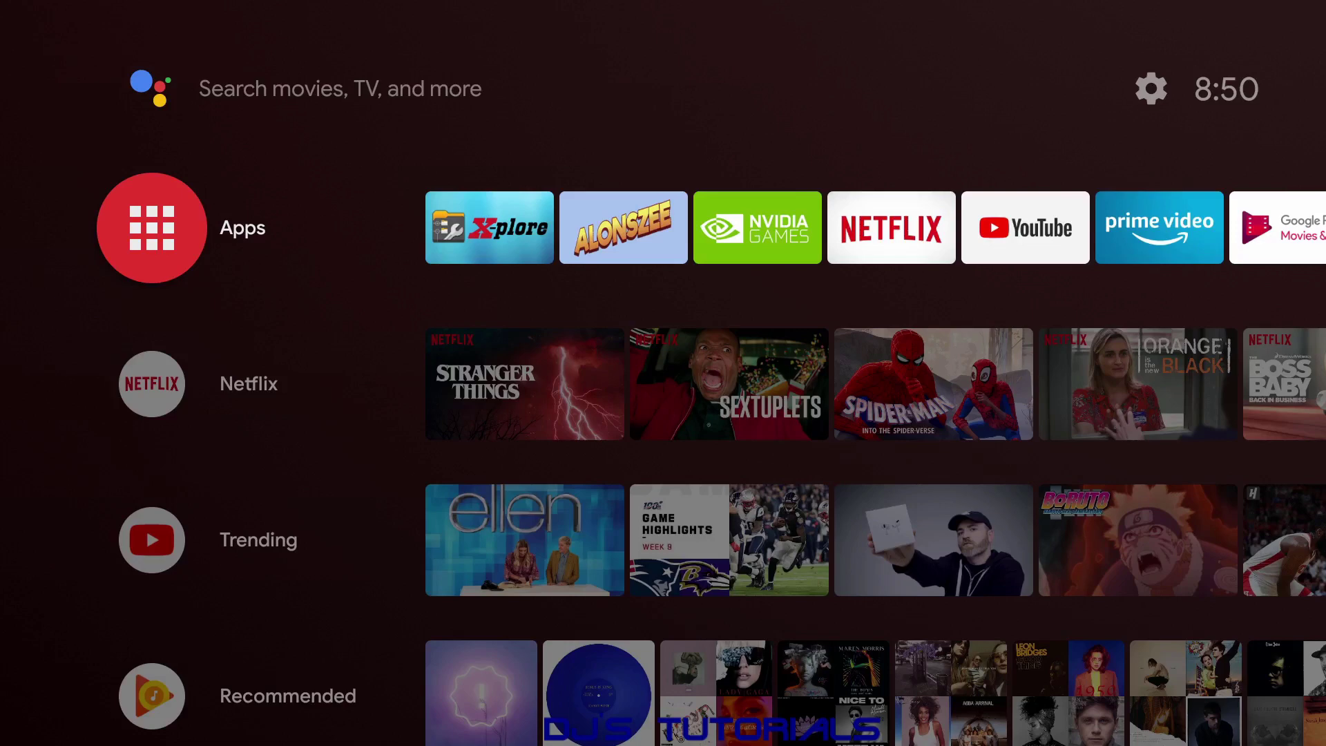
- Look for Downloader in the full list of installed apps, then close the list
key(Return)
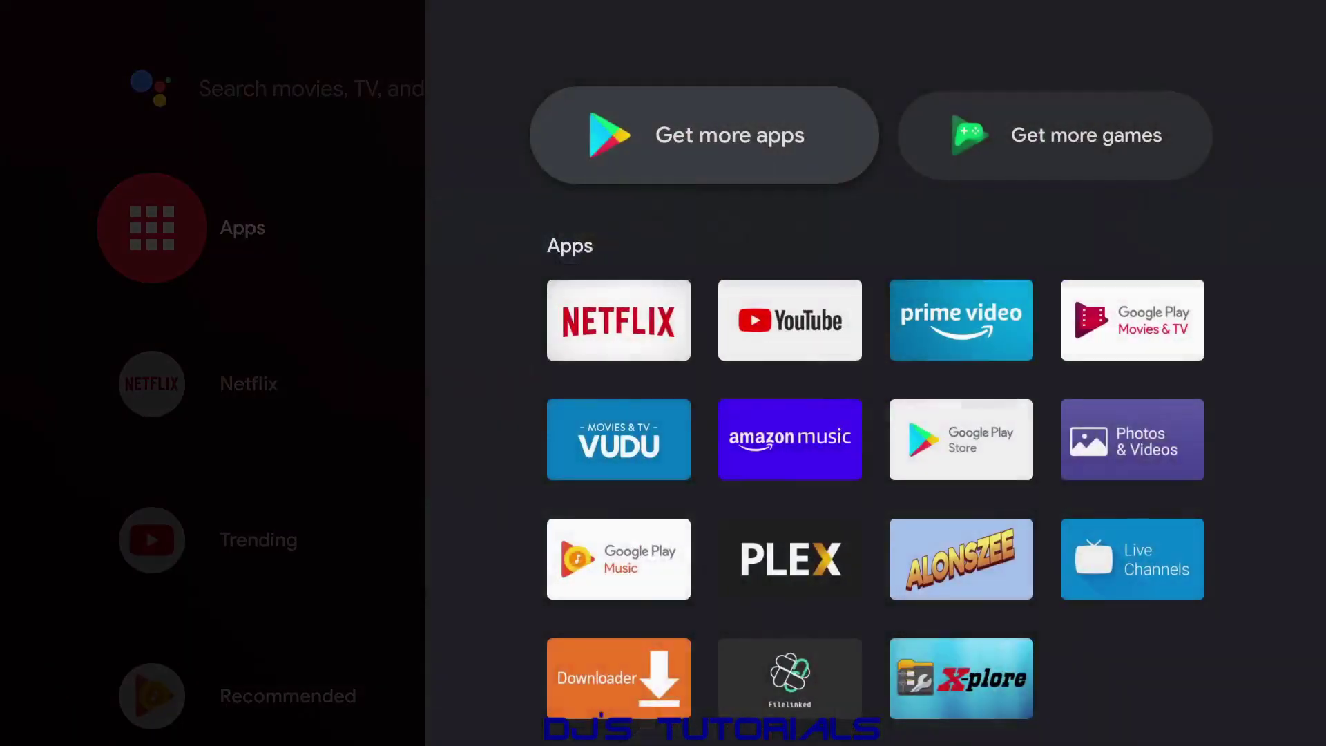
key(Down)
key(Down)
key(Down)
key(Down)
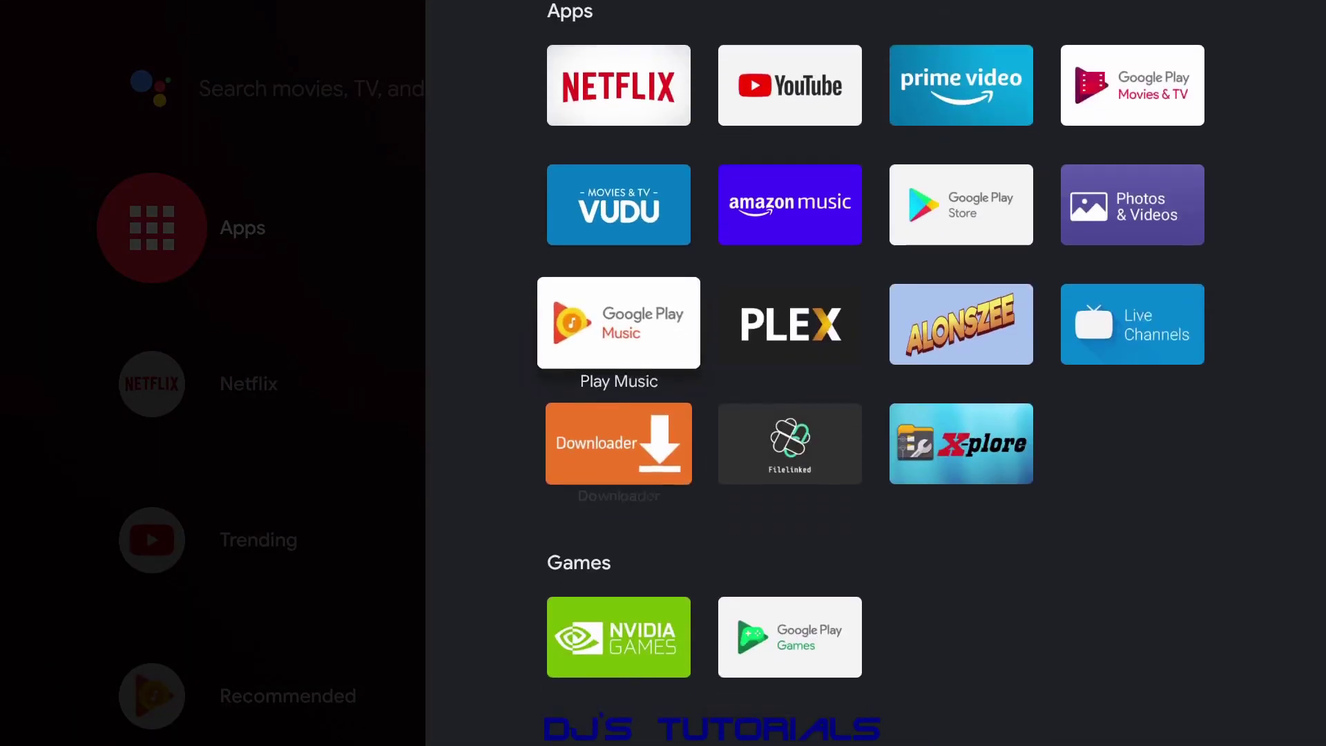
key(Escape)
- Add Downloader to the favorite apps row on the home screen
key(Right)
key(Right)
key(Right)
key(Right)
key(Right)
key(Right)
key(Right)
key(Right)
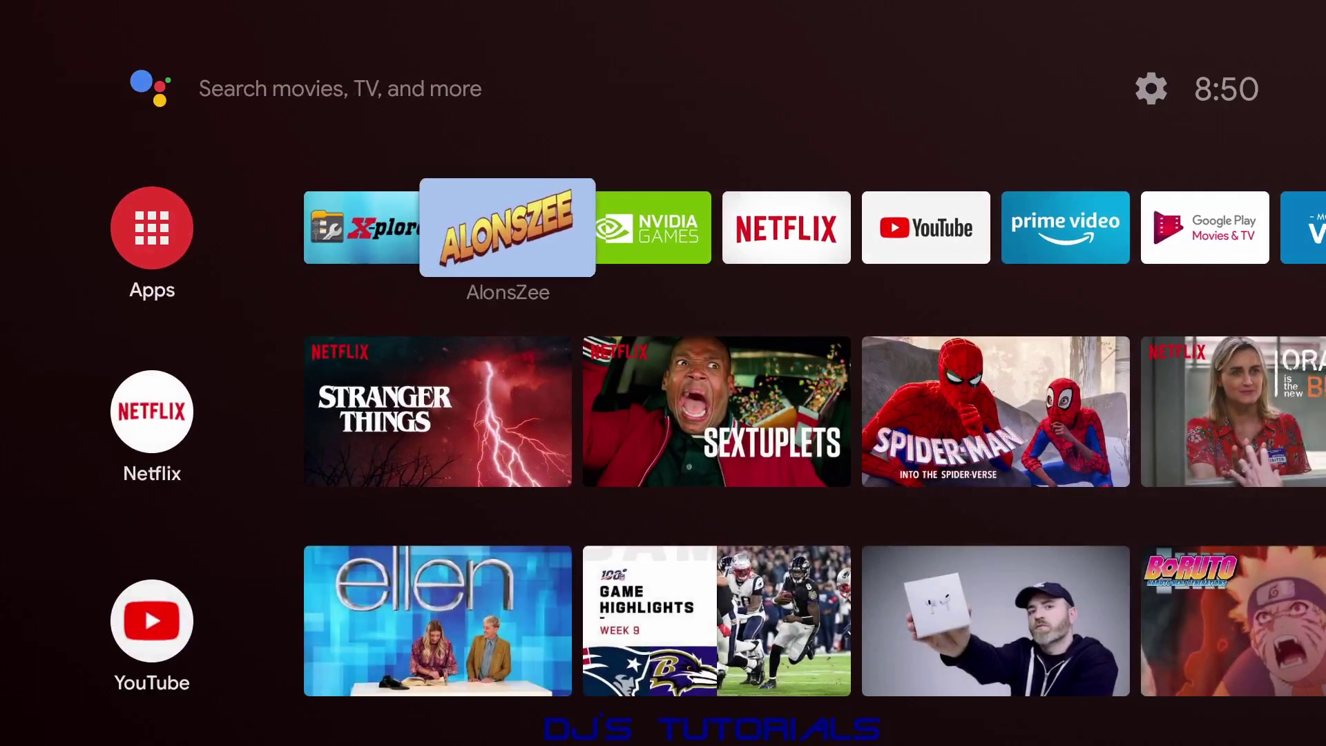
key(Right)
key(Right)
key(Right)
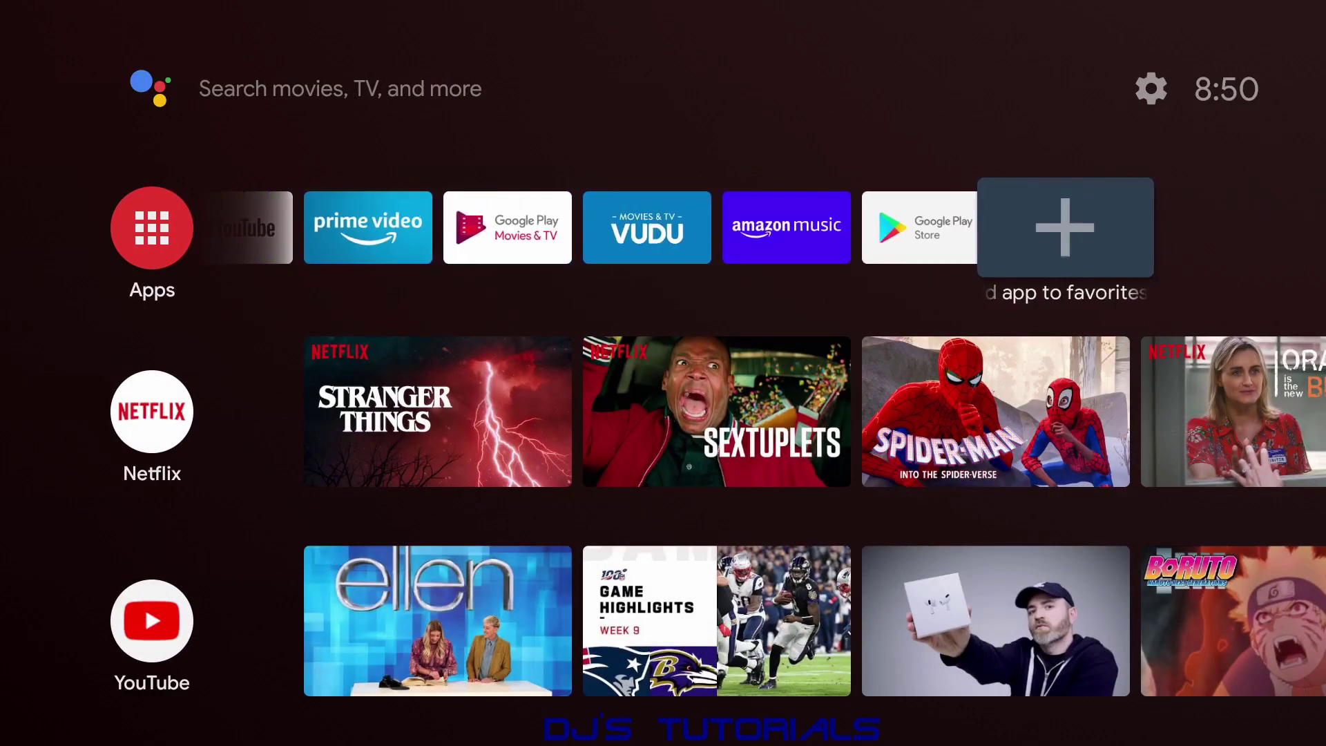
key(Return)
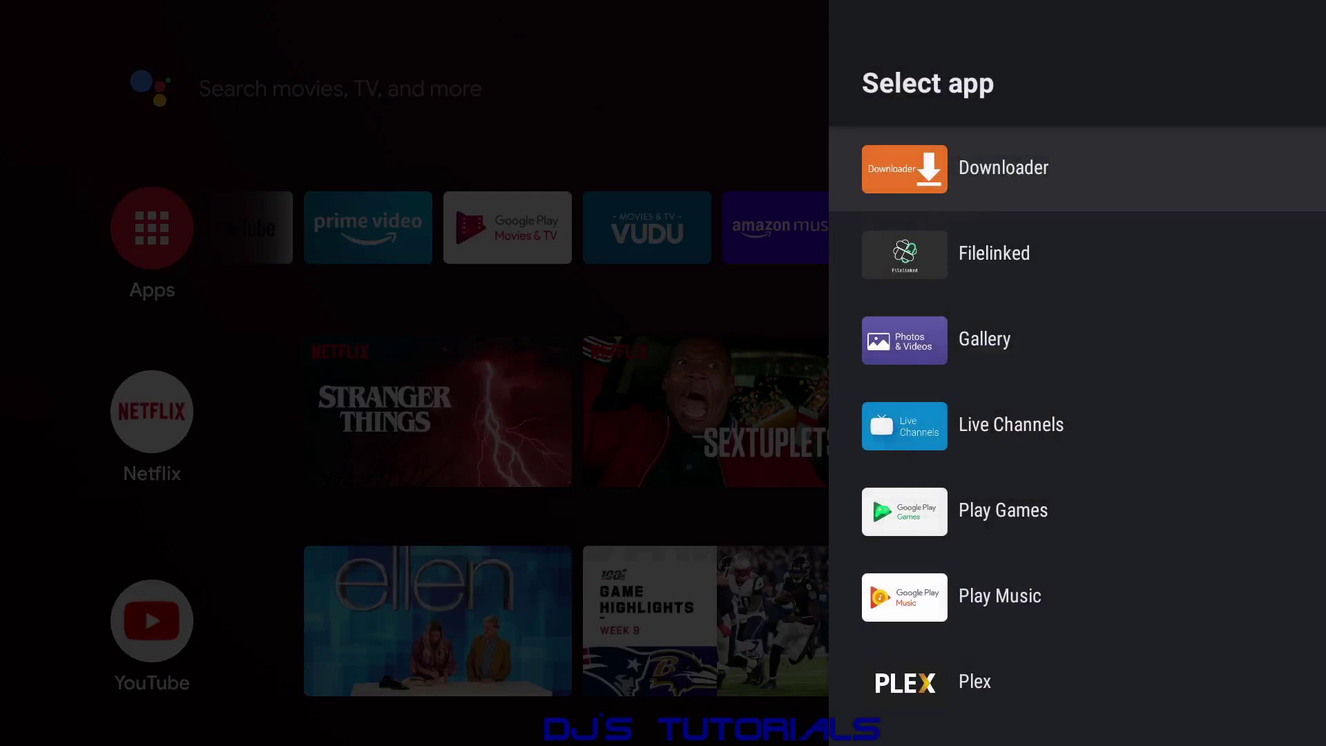
key(Return)
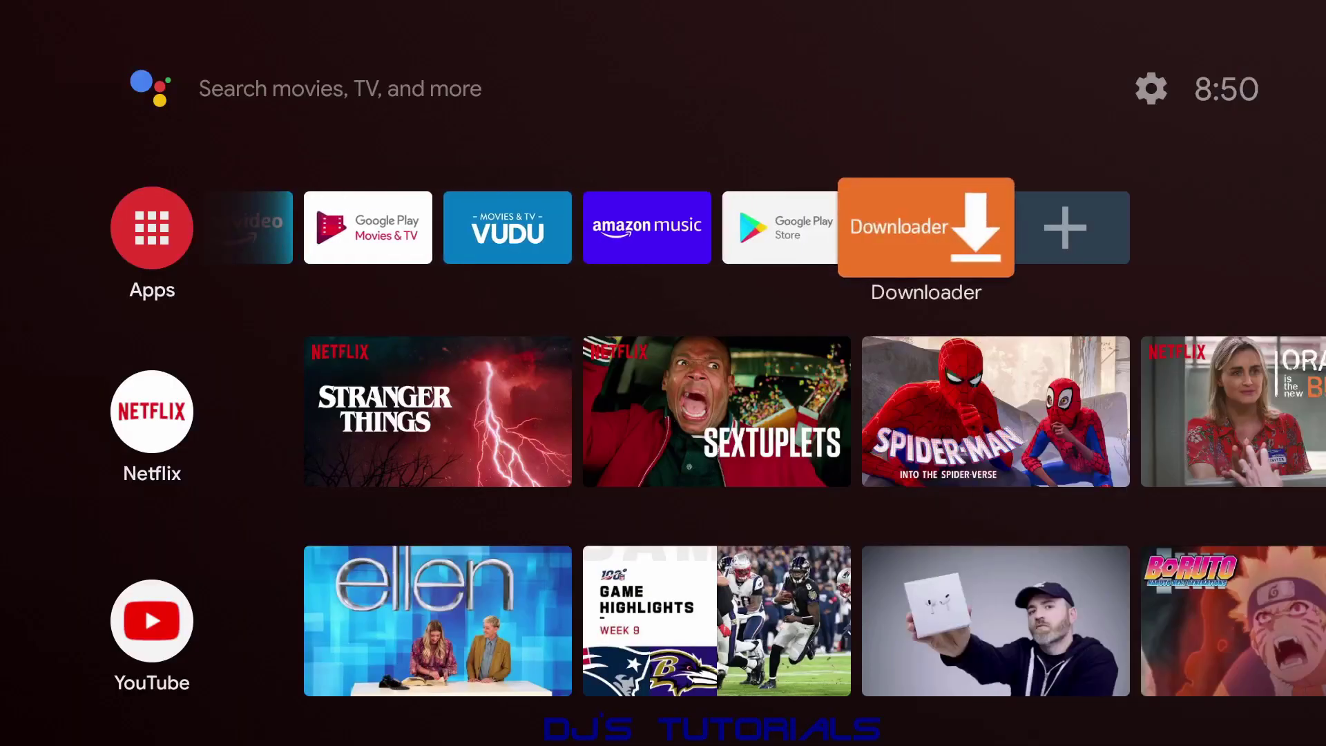
- Move Downloader to the first place in the favorite apps row, ahead of X-plore
key(Return)
key(Down)
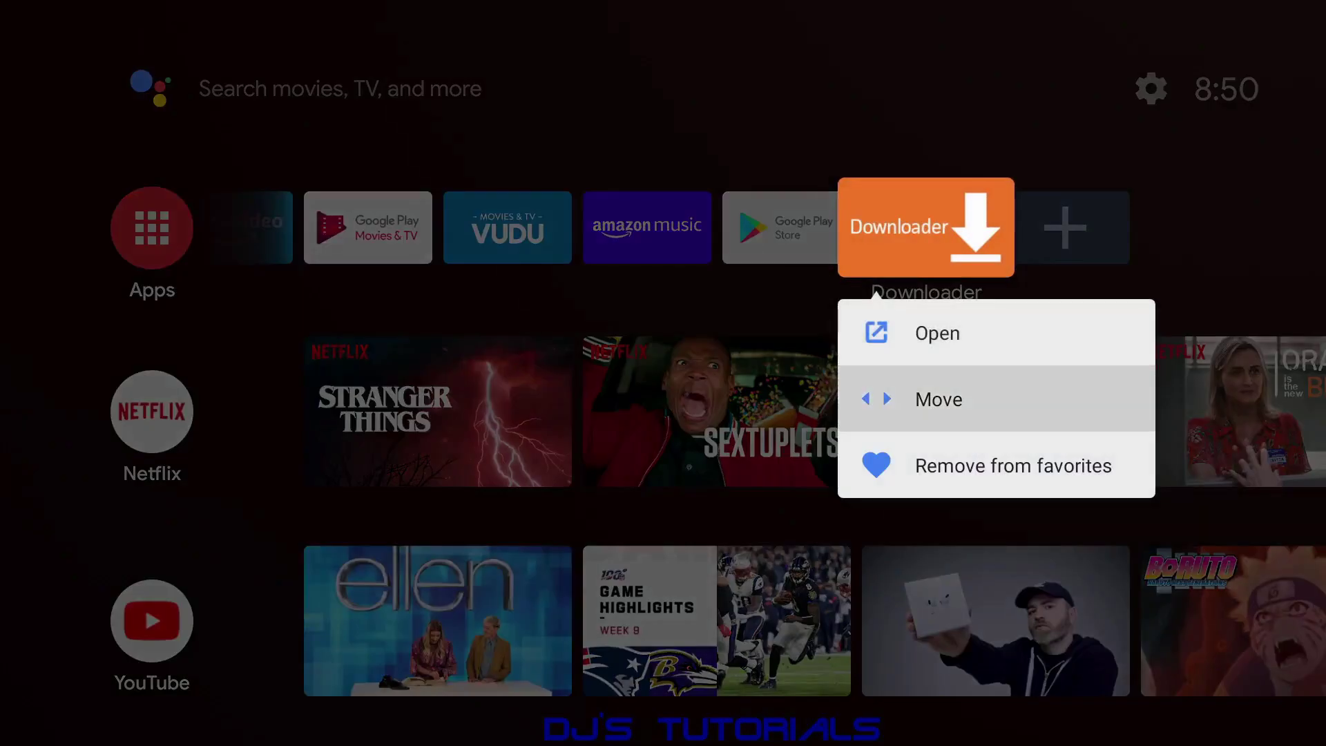
key(Return)
key(Left)
key(Left)
key(Left)
key(Left)
key(Left)
key(Left)
key(Left)
key(Left)
key(Left)
key(Left)
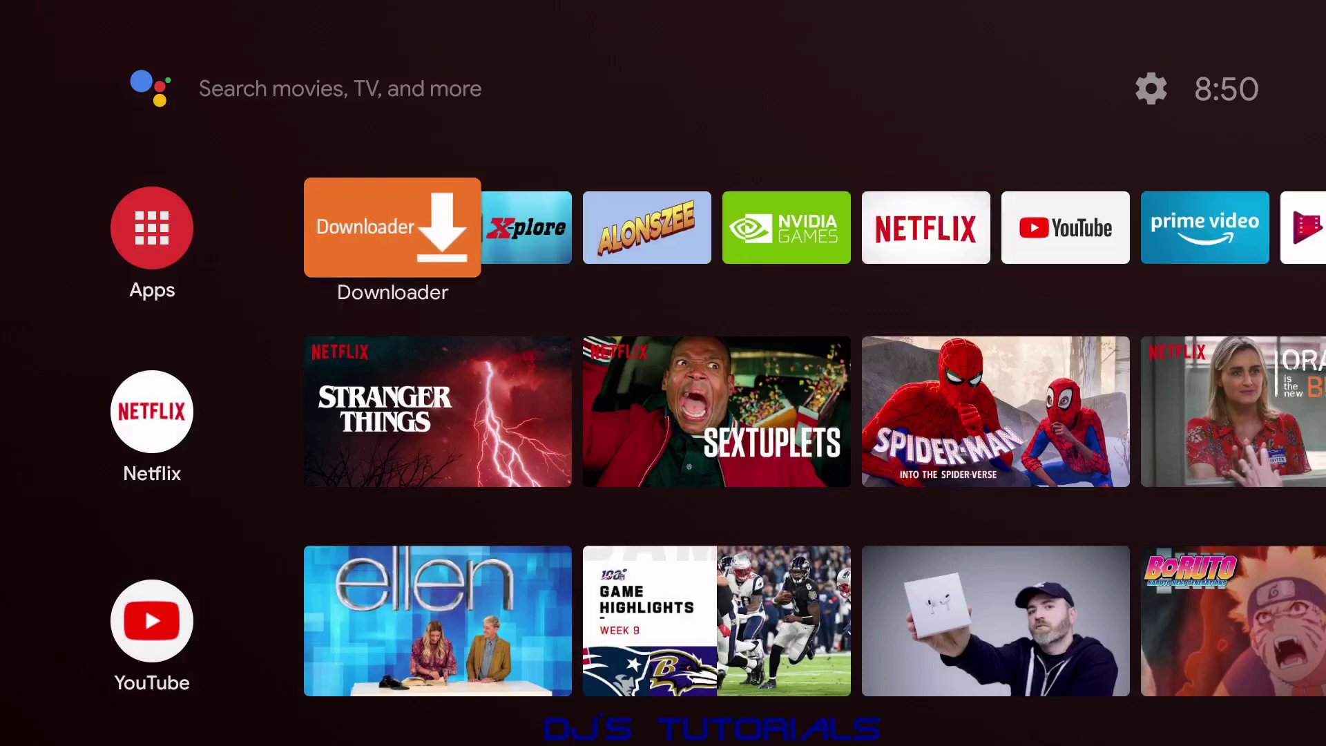
- Open Downloader, allow it to access photos, media and files, and dismiss the Quick Start Guide
key(Return)
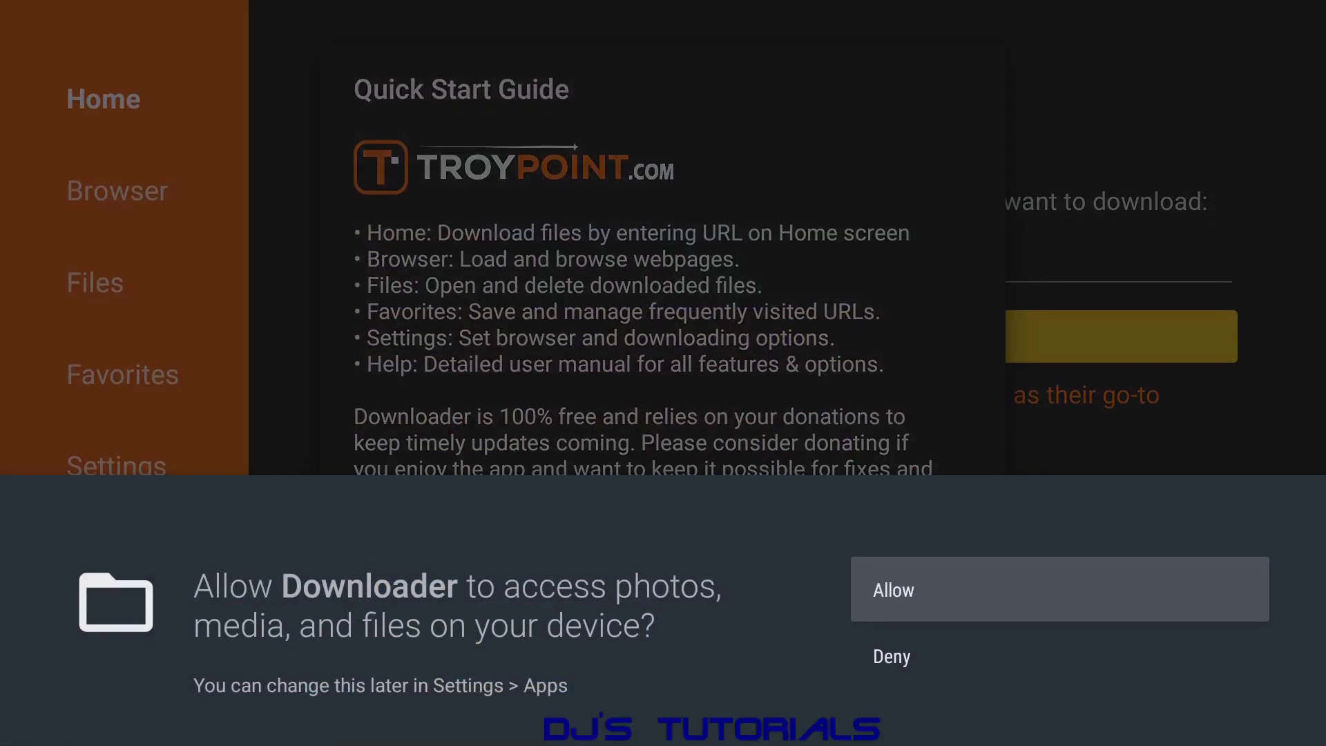
key(Return)
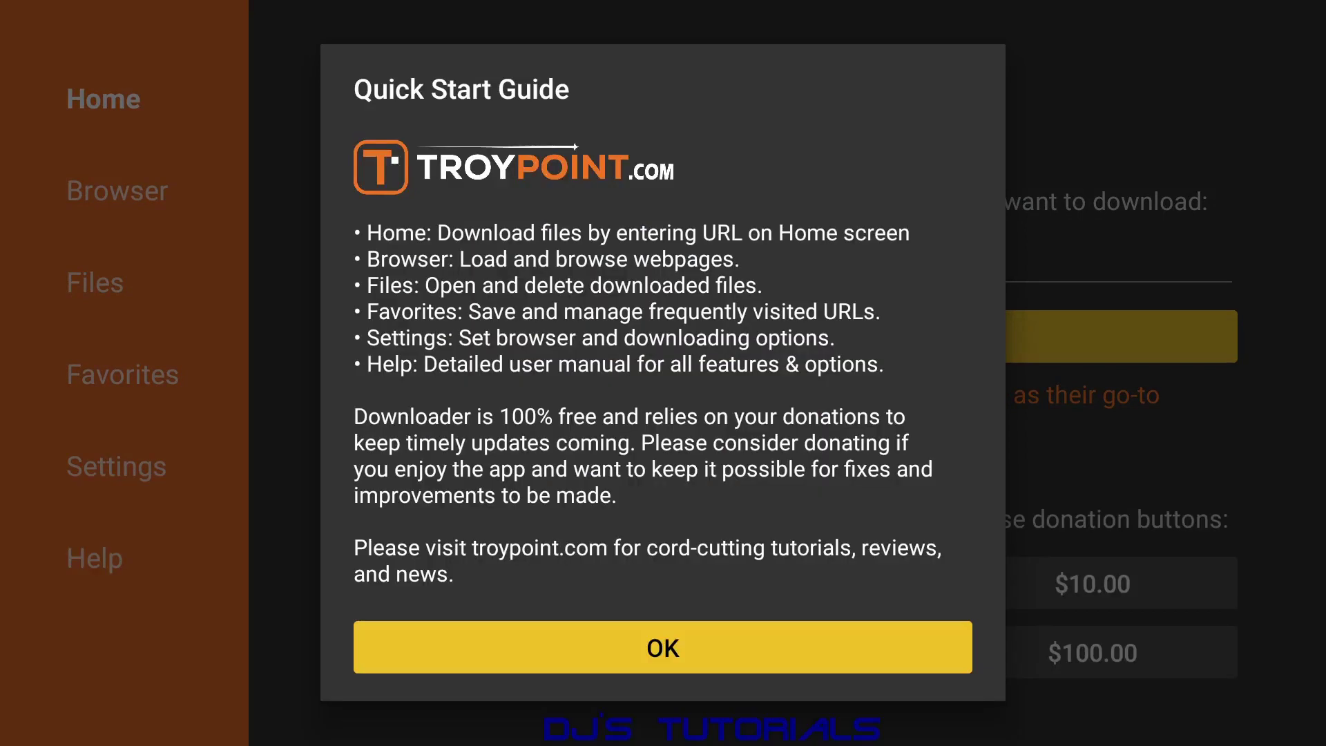
key(Return)
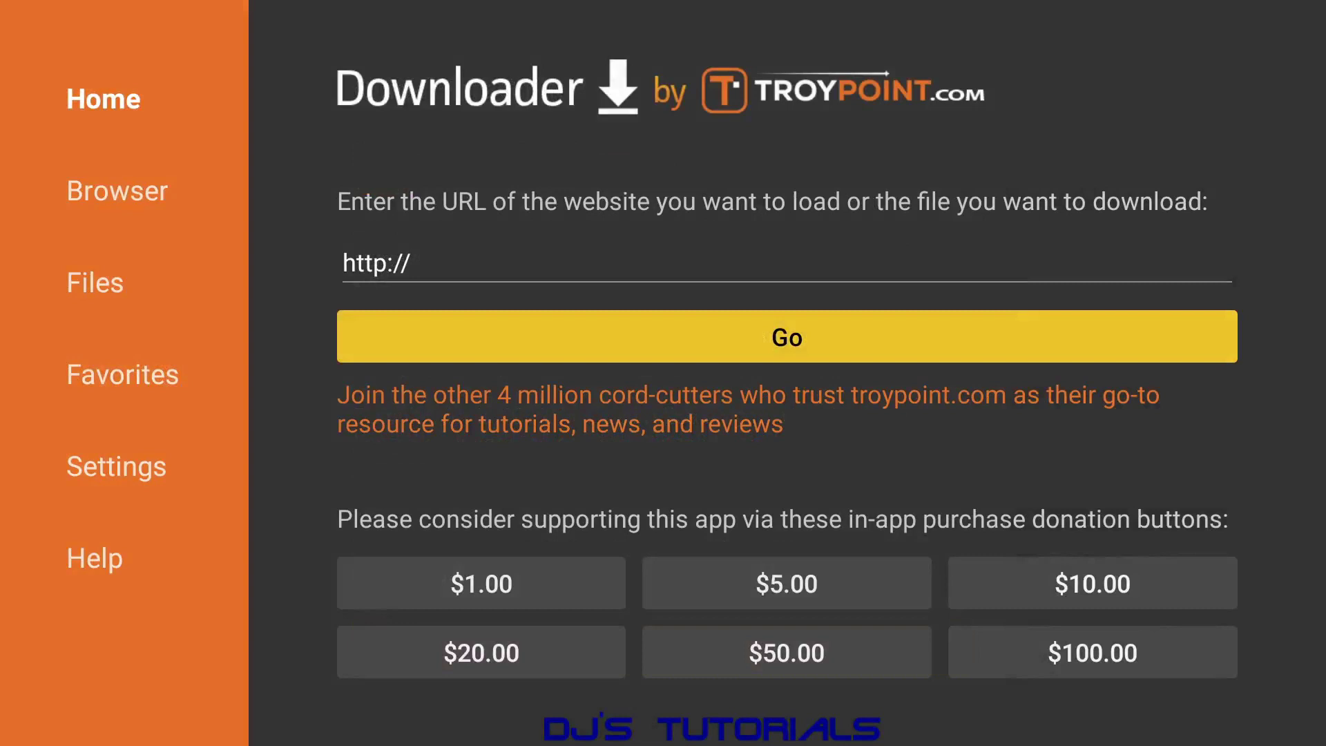
key(Left)
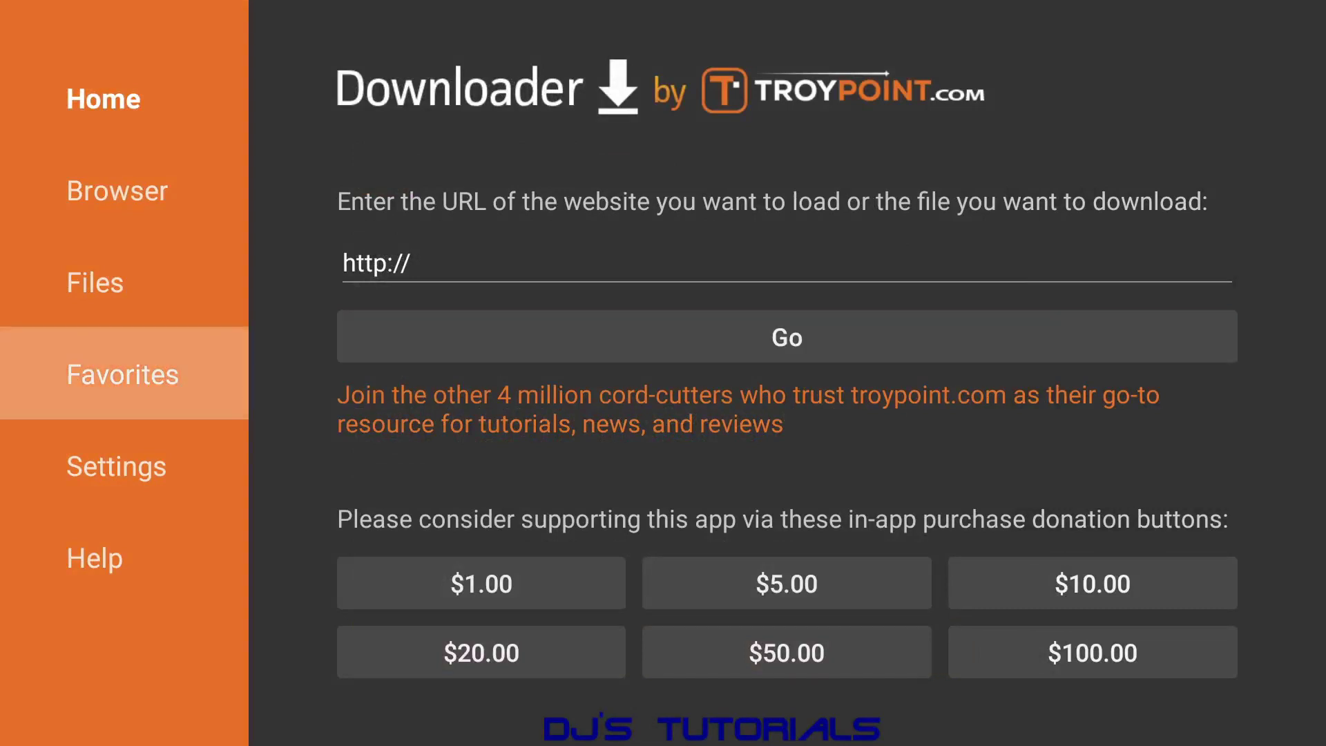
key(Up)
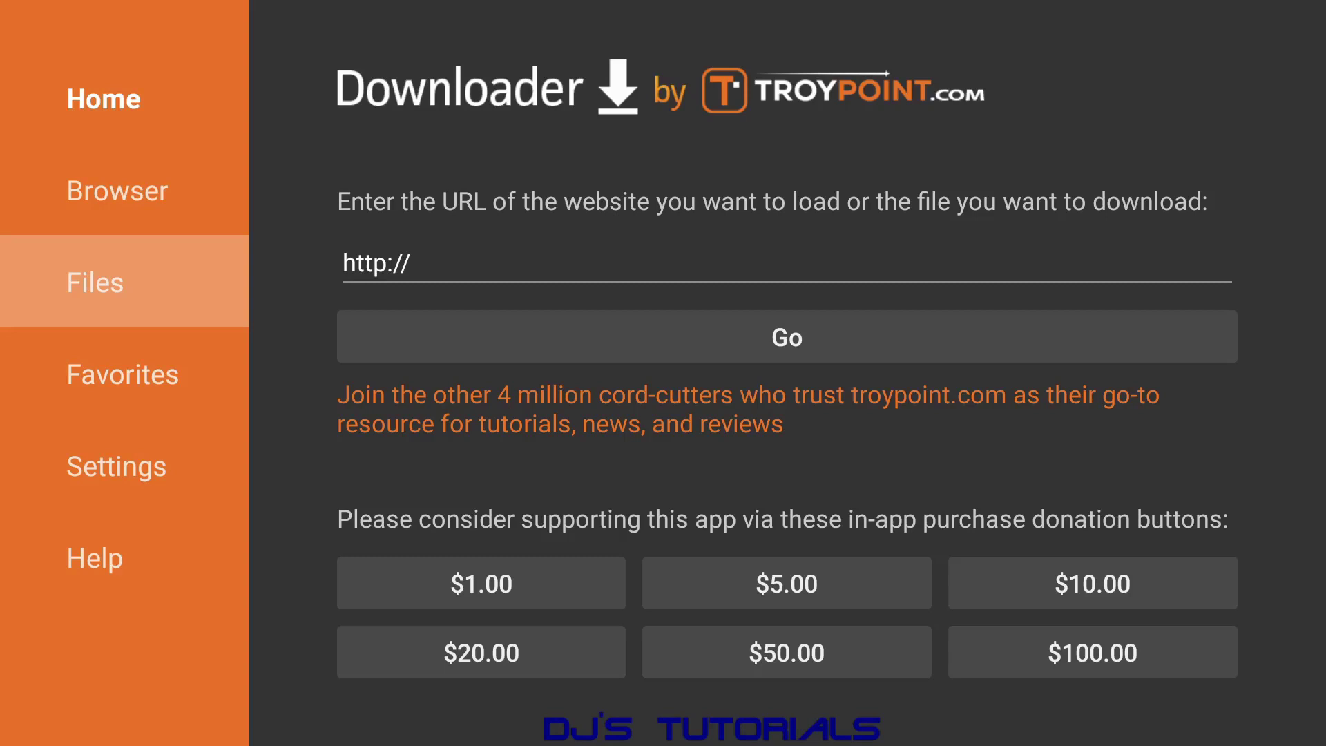
key(Up)
key(Return)
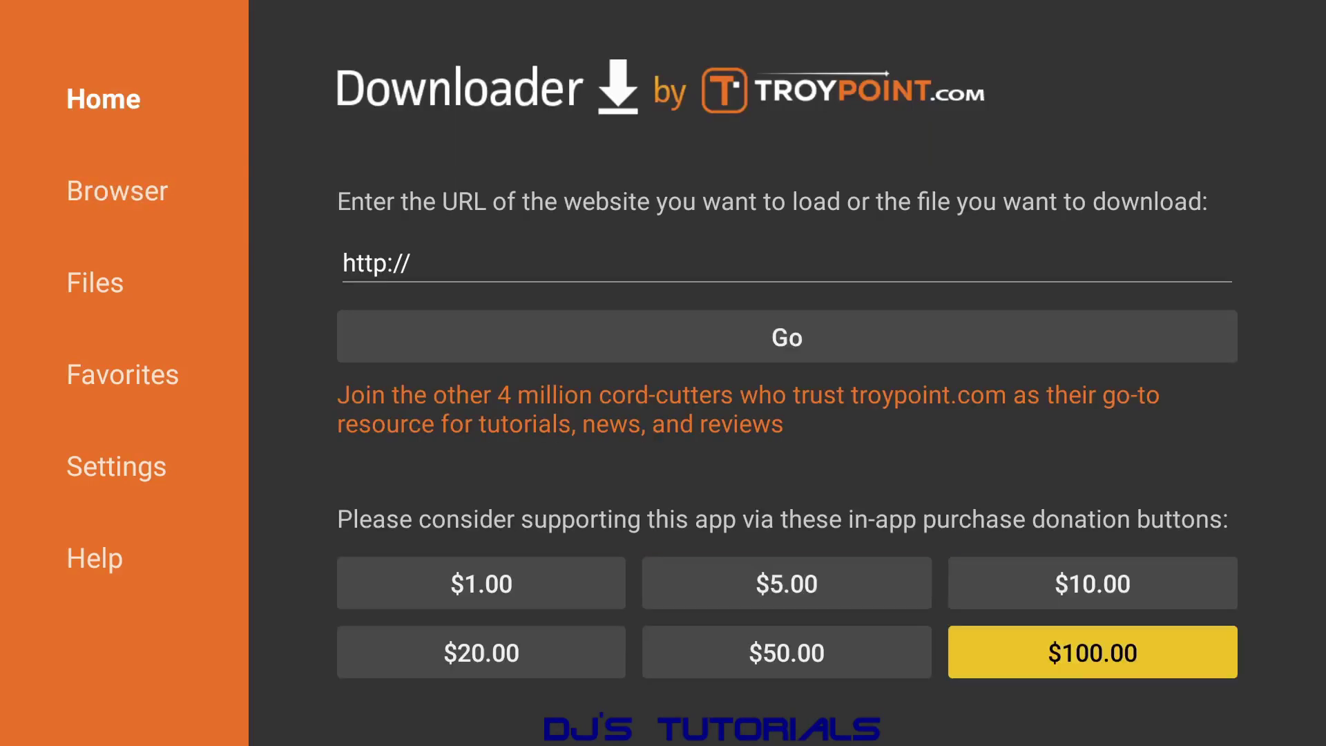
key(Up)
key(Up)
key(Up)
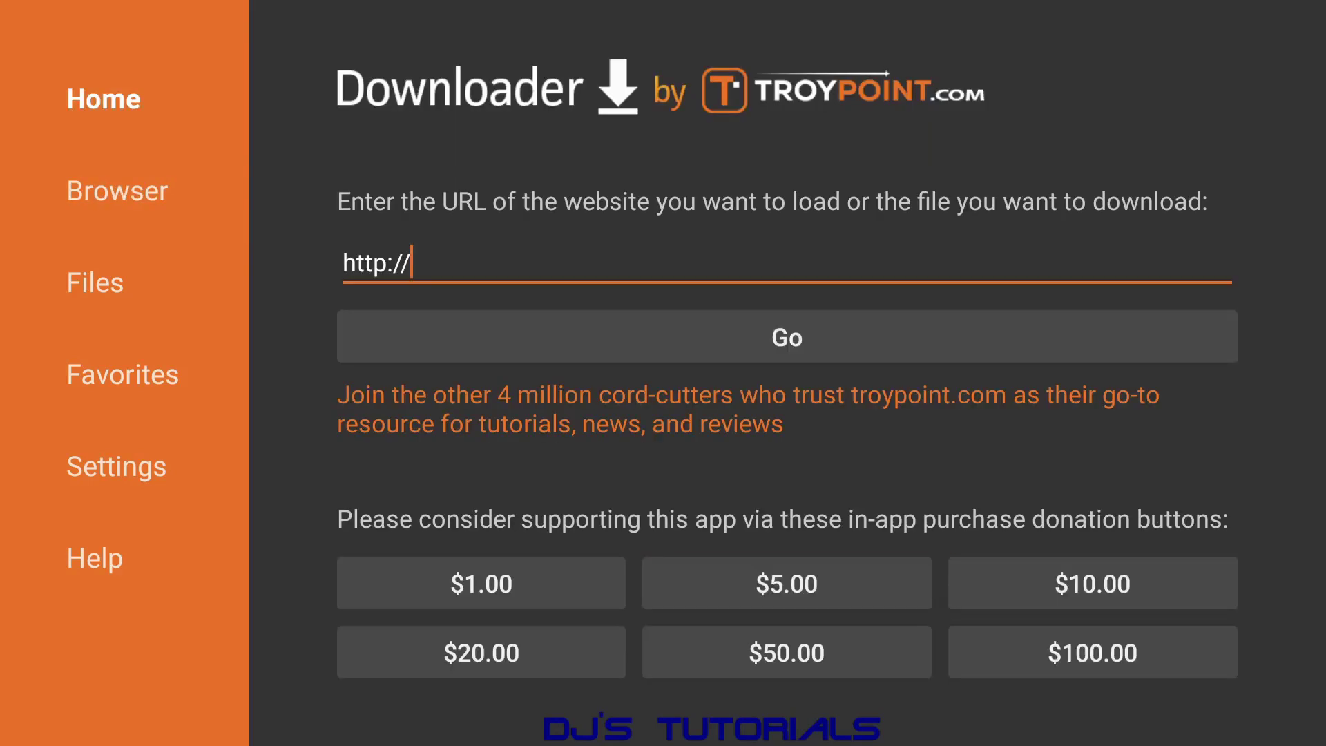
text(browser.)
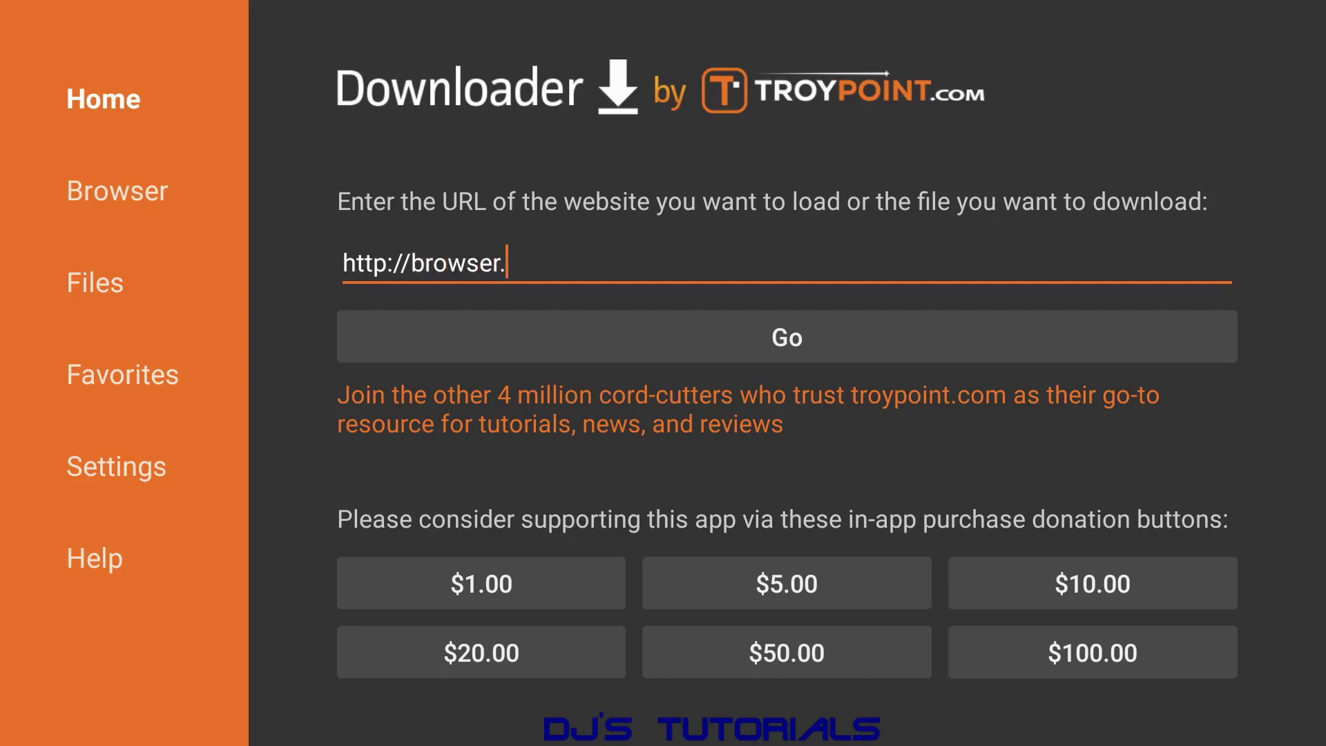
text(aftvnews)
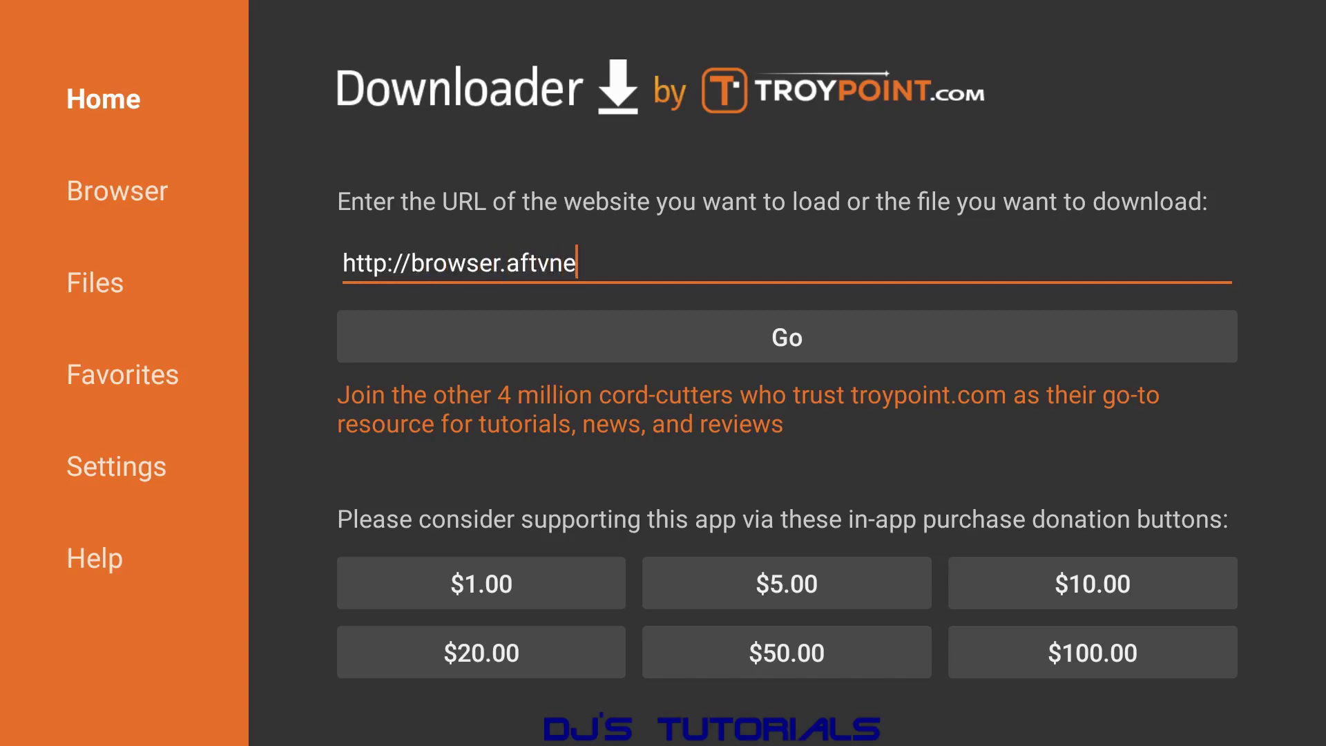
key(BackSpace)
text(ws.com)
key(Home)
key(Return)
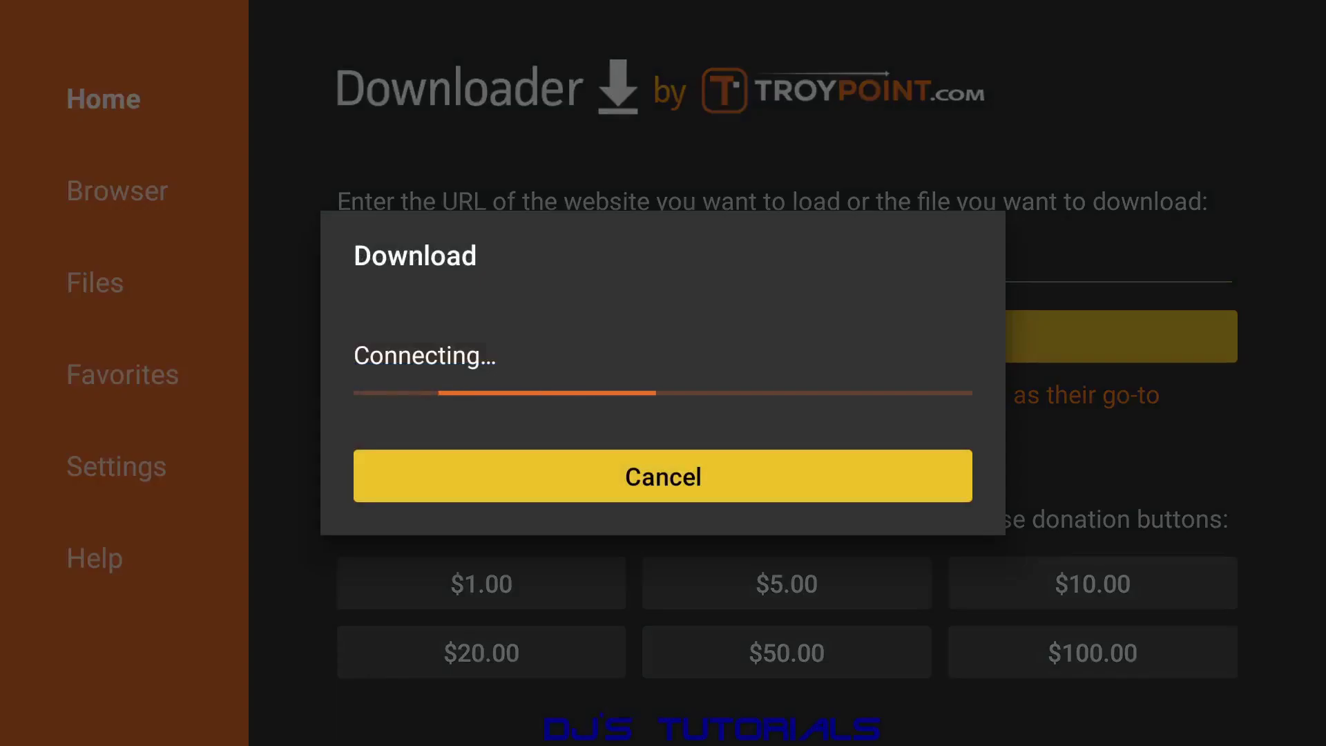
- Start installing the downloaded browser plugin and allow Downloader to install unknown apps
key(Return)
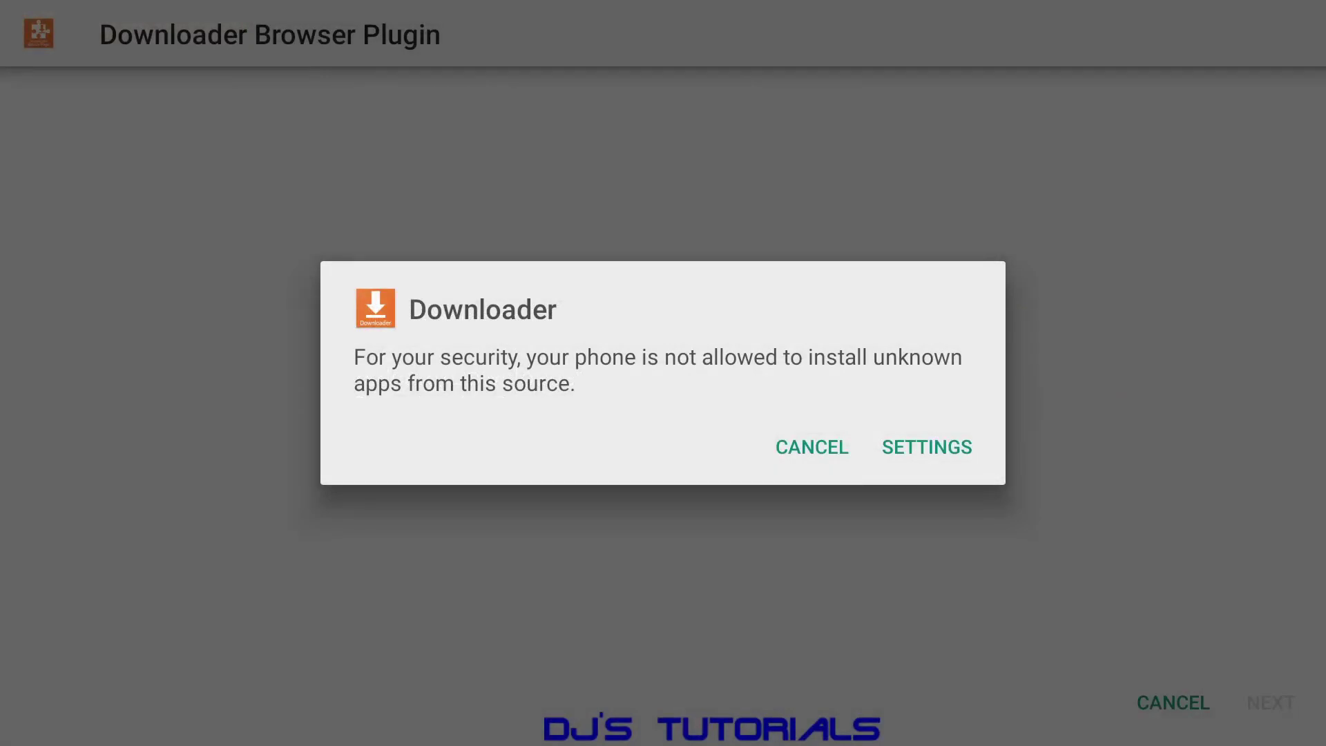
key(Down)
key(Right)
key(Return)
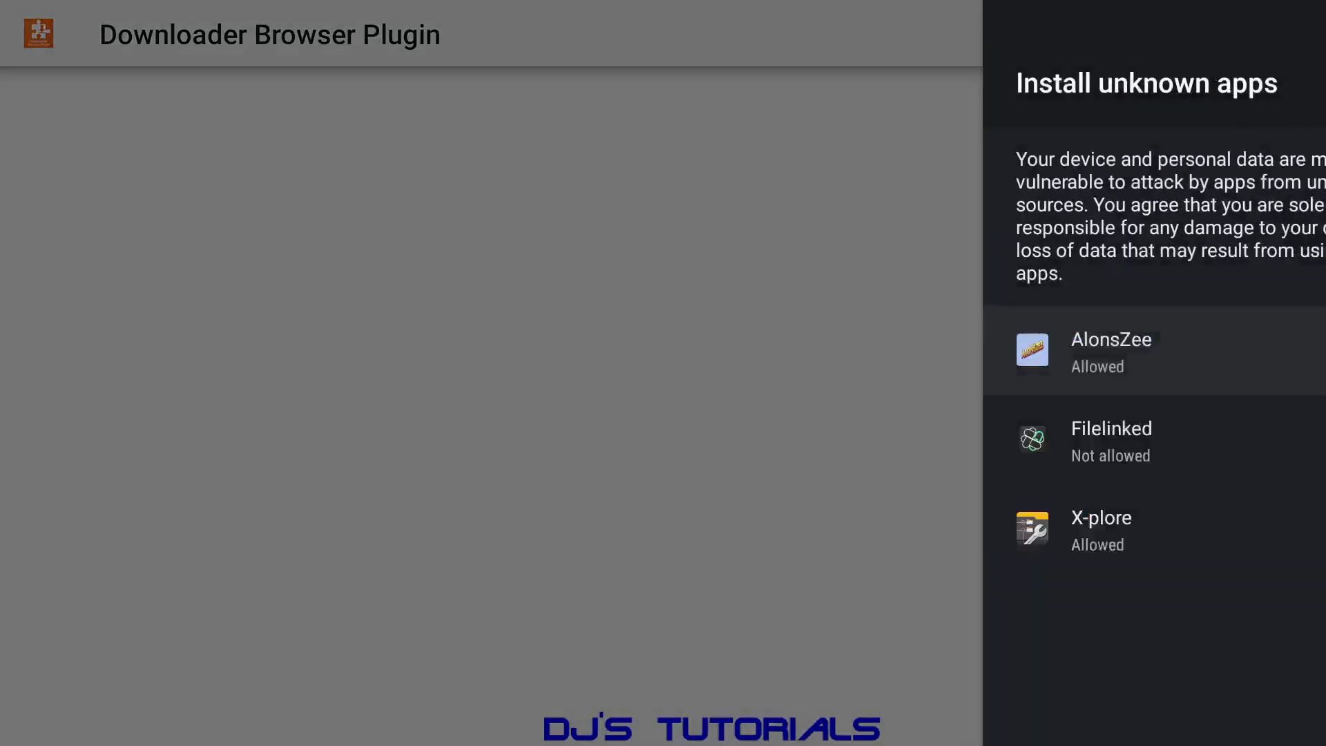
key(Down)
key(Down)
key(Down)
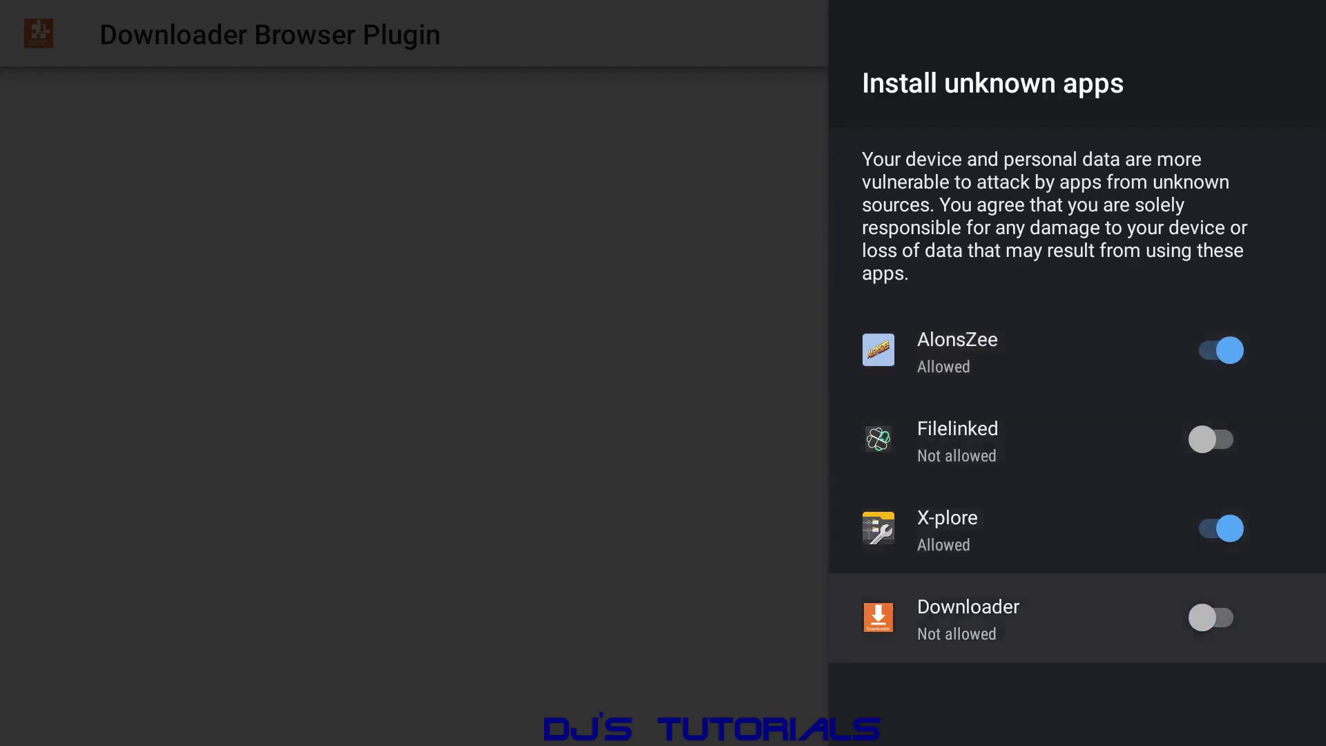
key(Return)
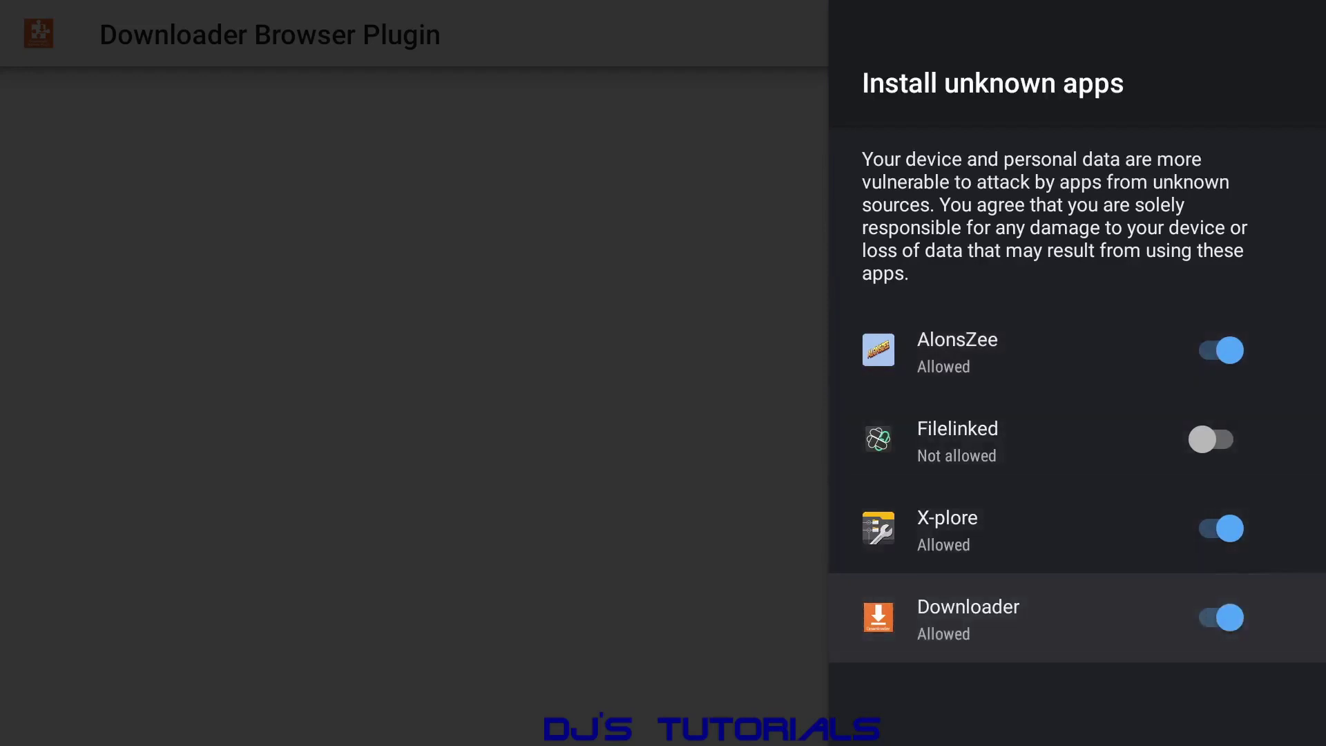
key(Escape)
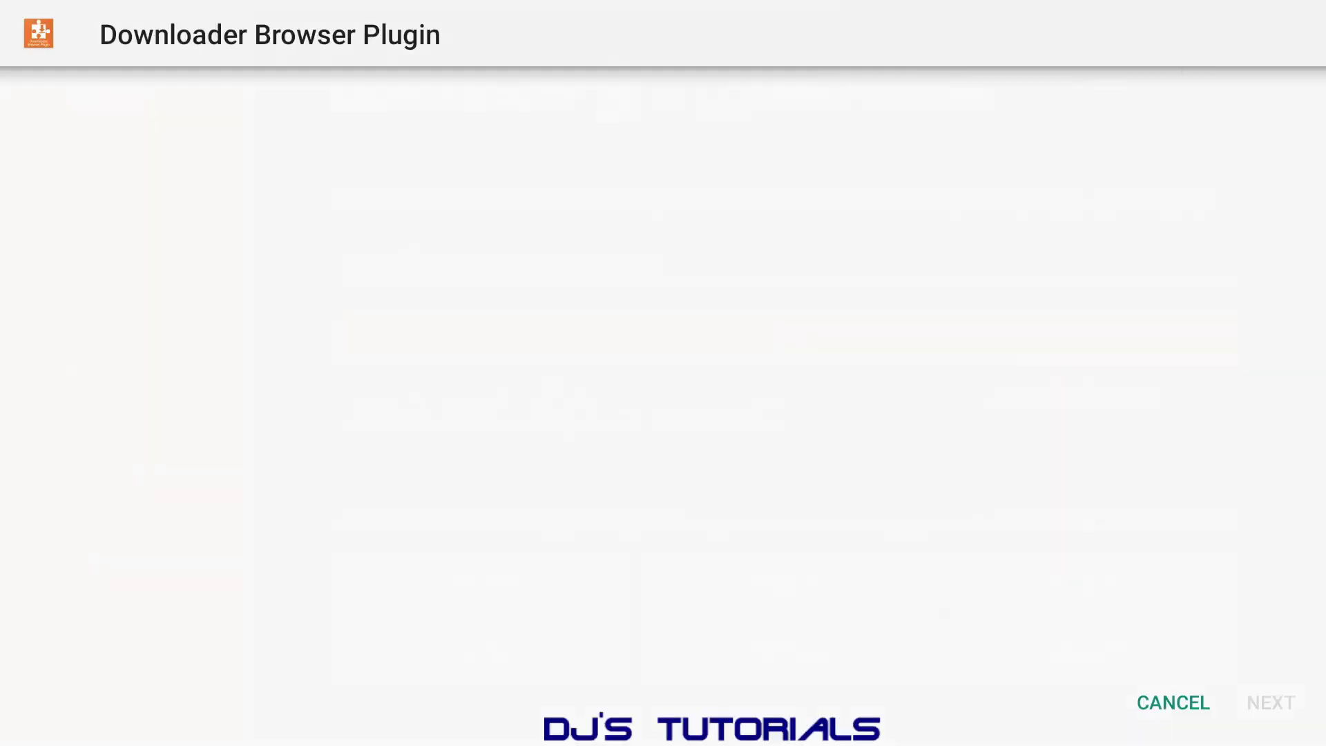
- Restart the installation of the Downloader Browser Plugin, confirm it, and close the installer once done
key(Return)
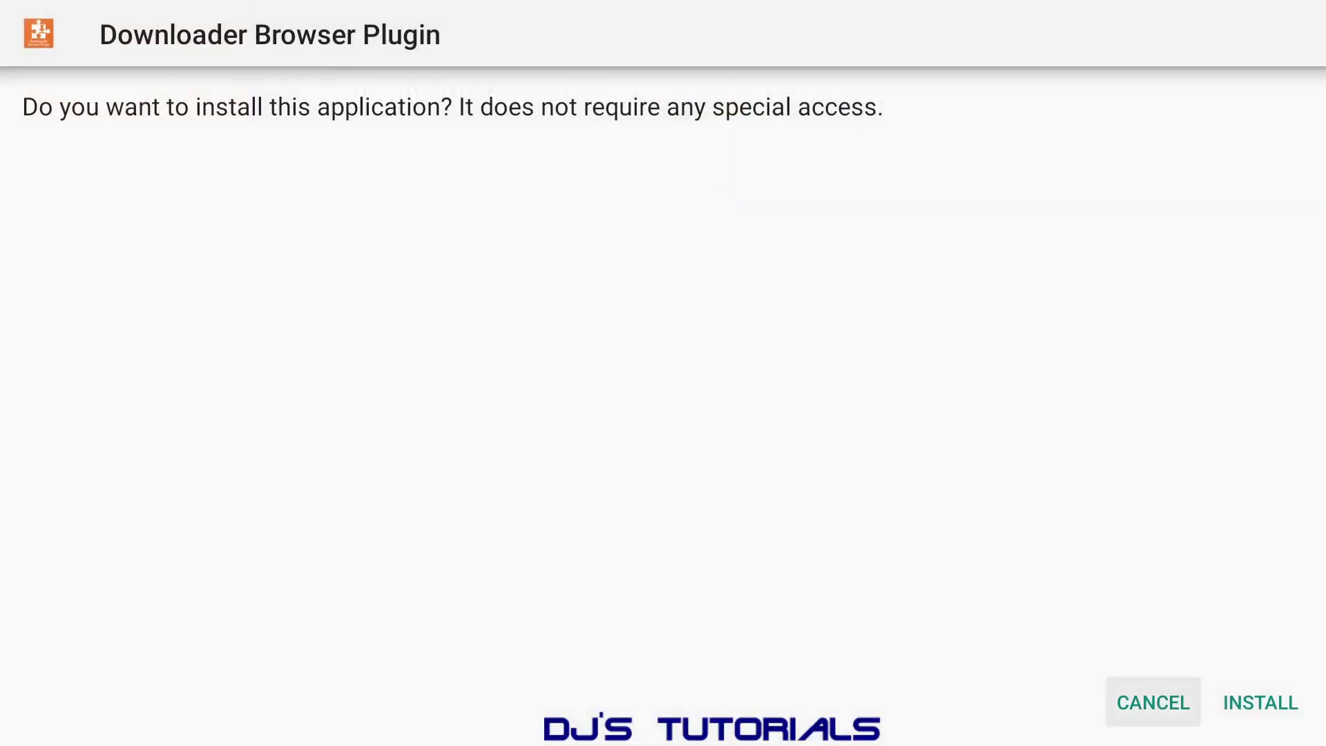
key(Right)
key(Return)
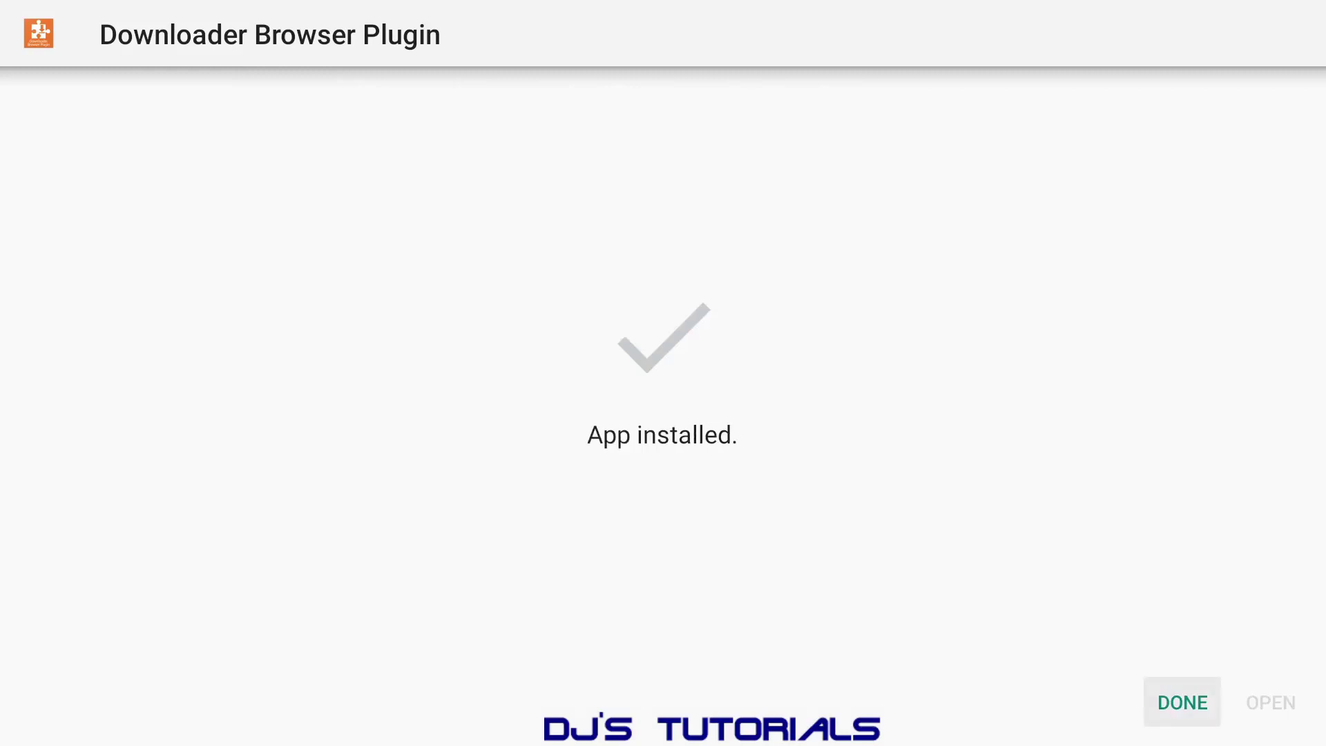
key(Return)
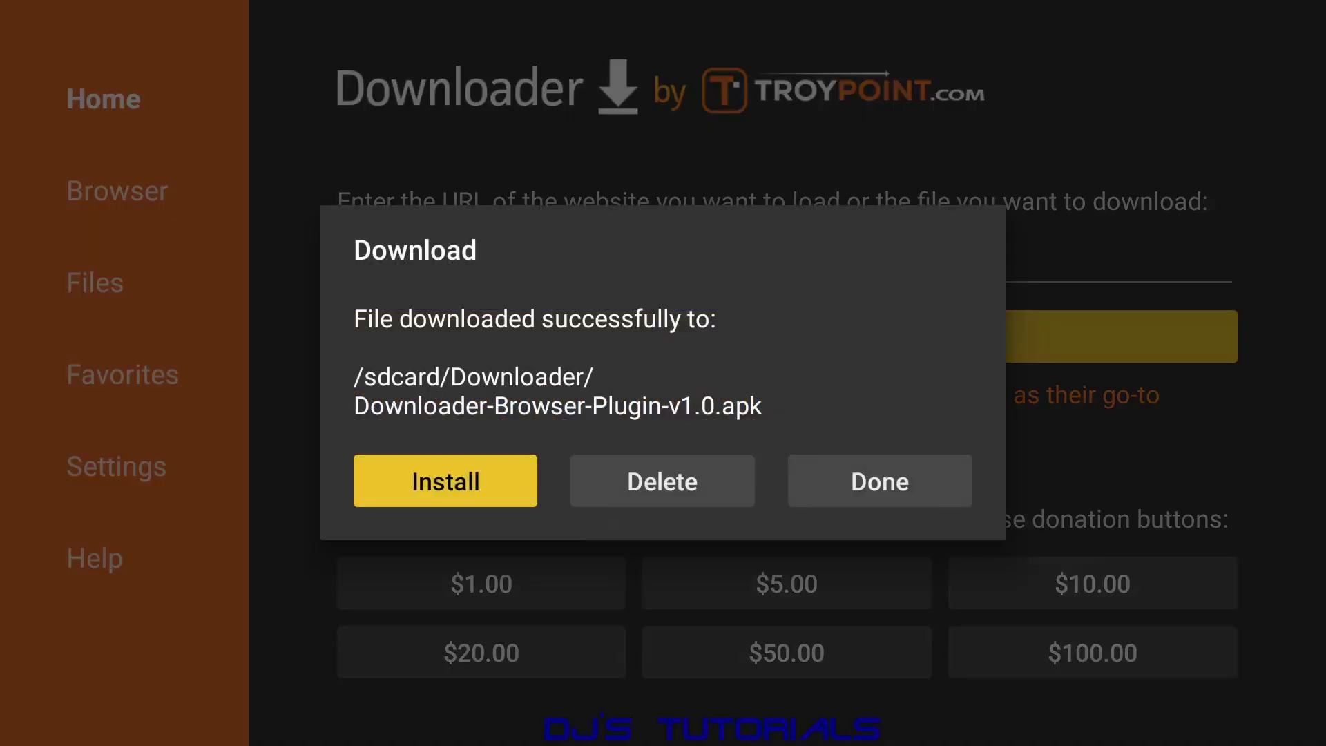
- Dismiss the plugin's download dialog without deleting the APK and open Downloader's built-in browser
key(Right)
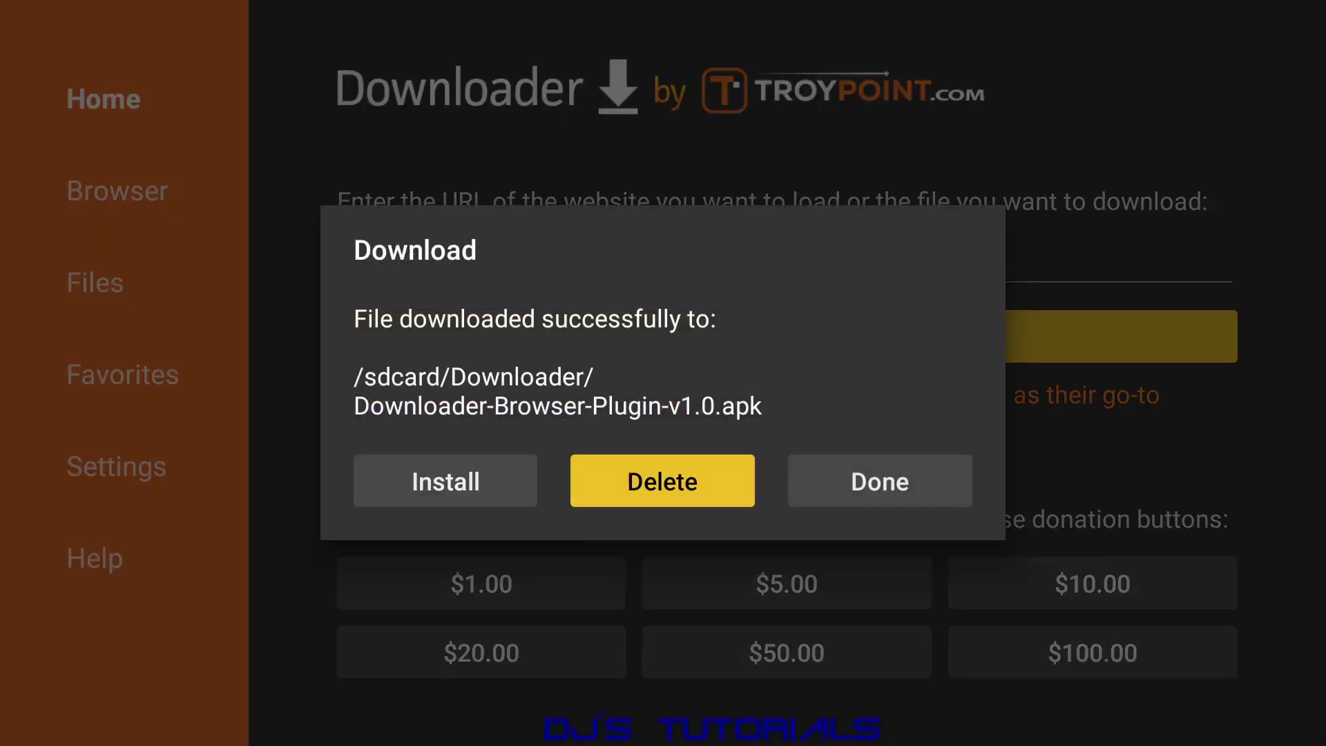
key(Right)
key(Return)
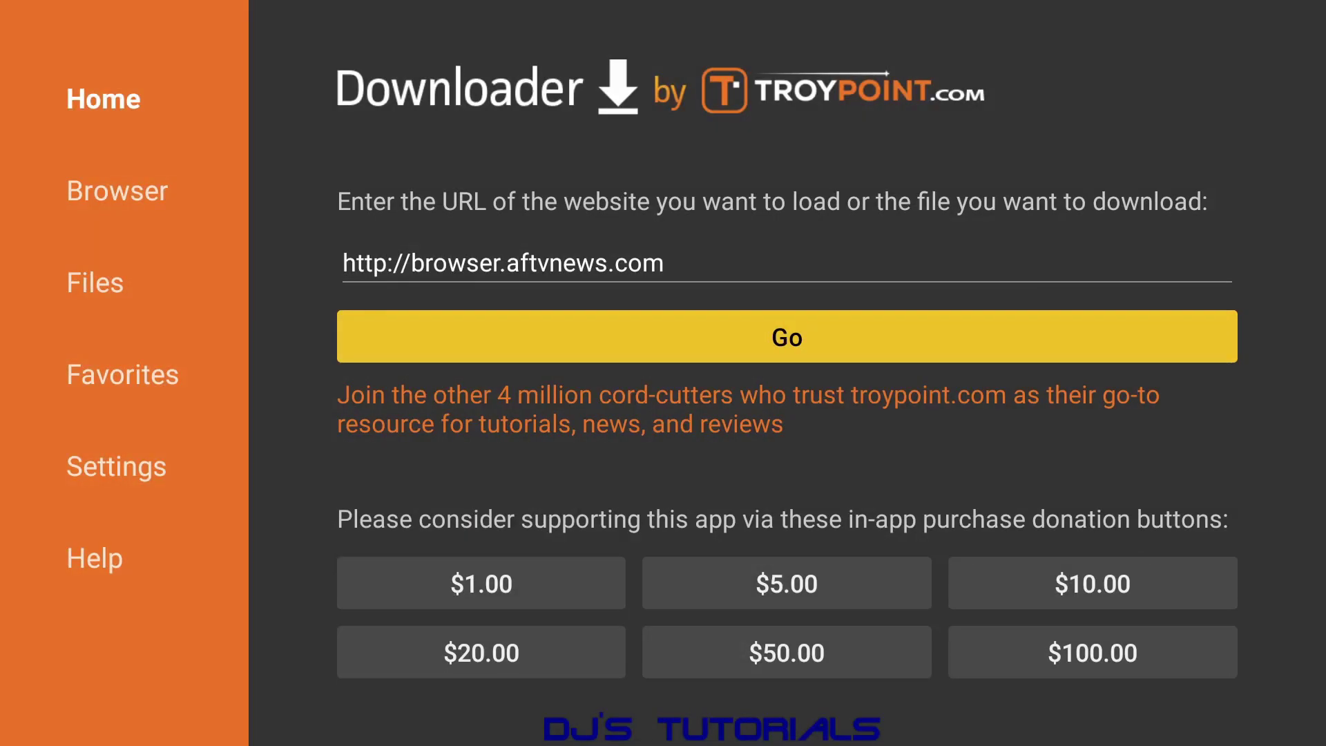
key(Left)
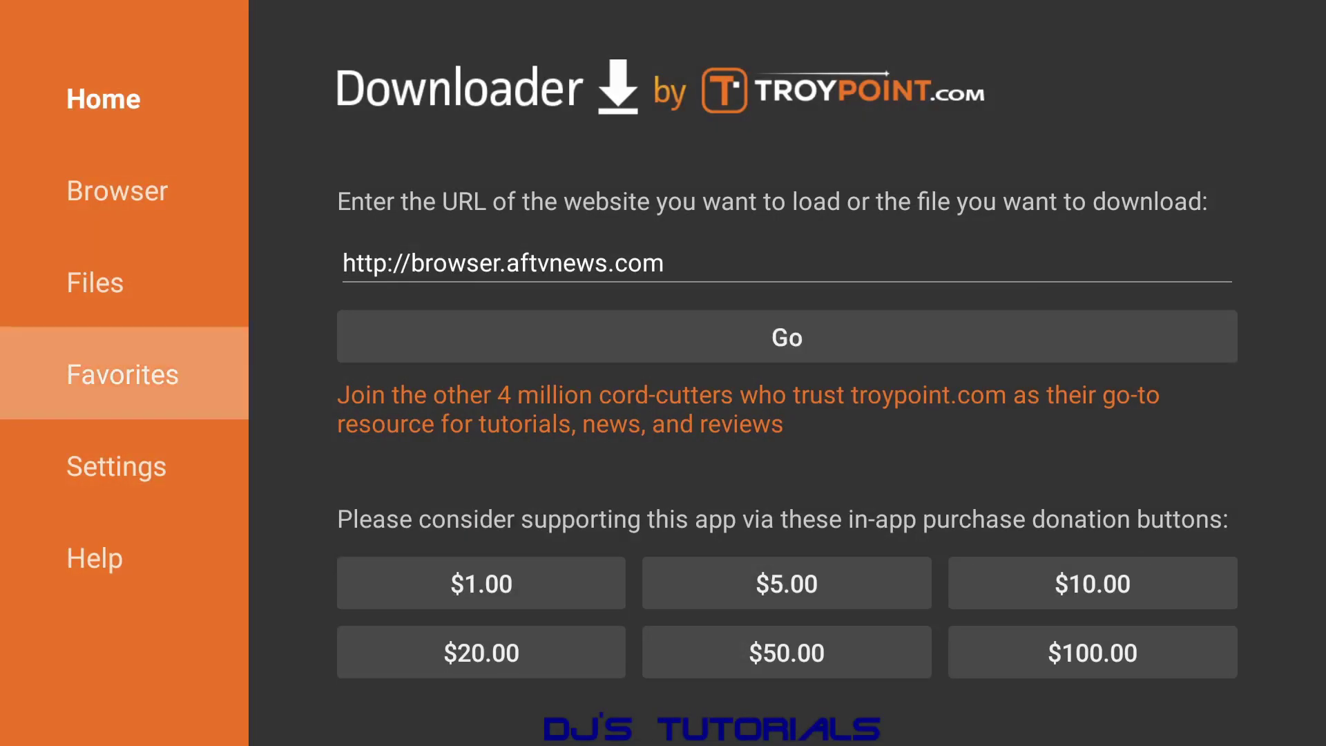
key(Up)
key(Up)
key(Return)
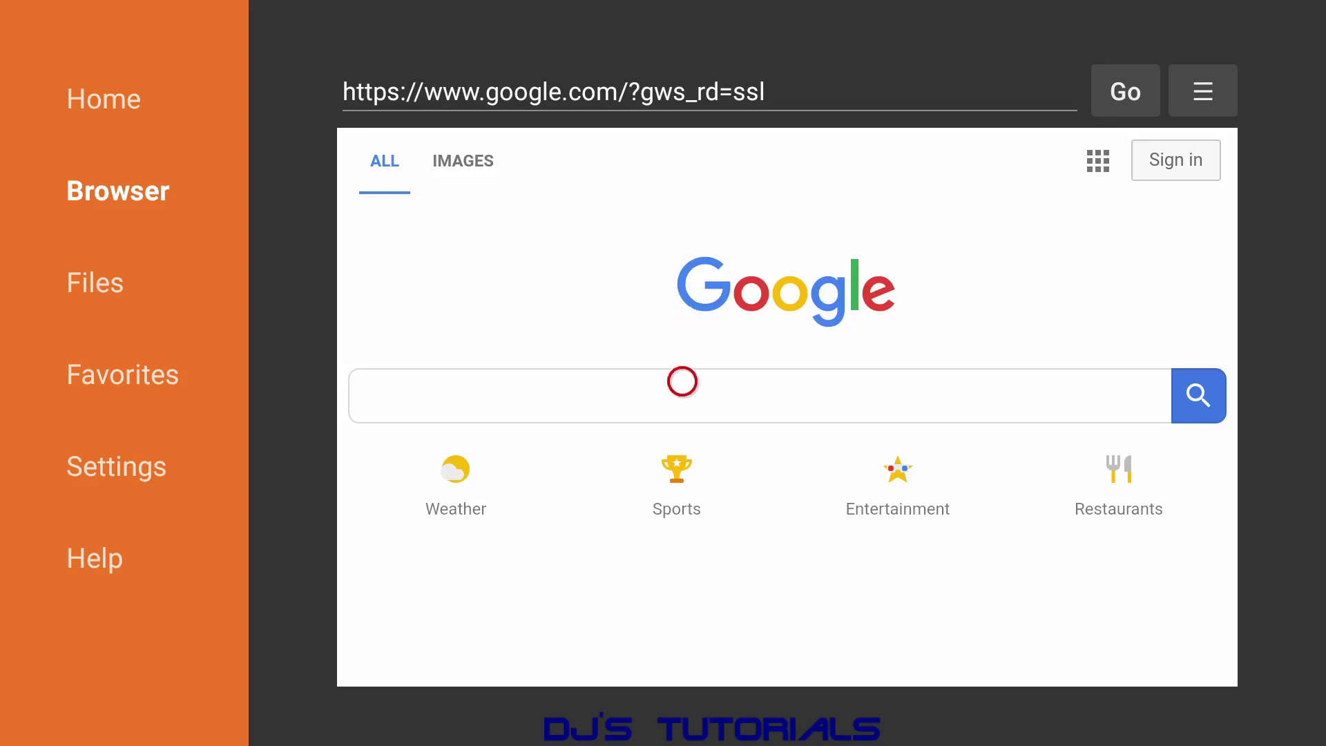
key(Left)
key(Up)
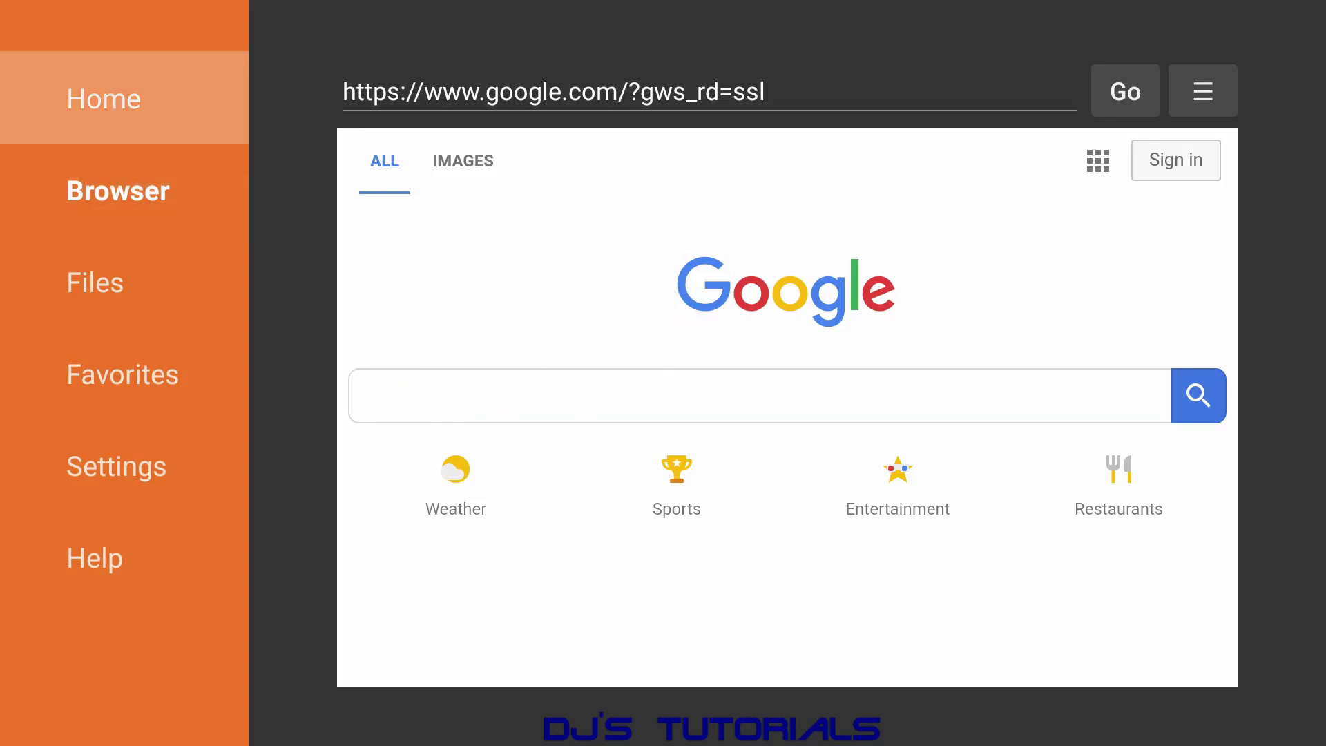
key(Return)
key(Down)
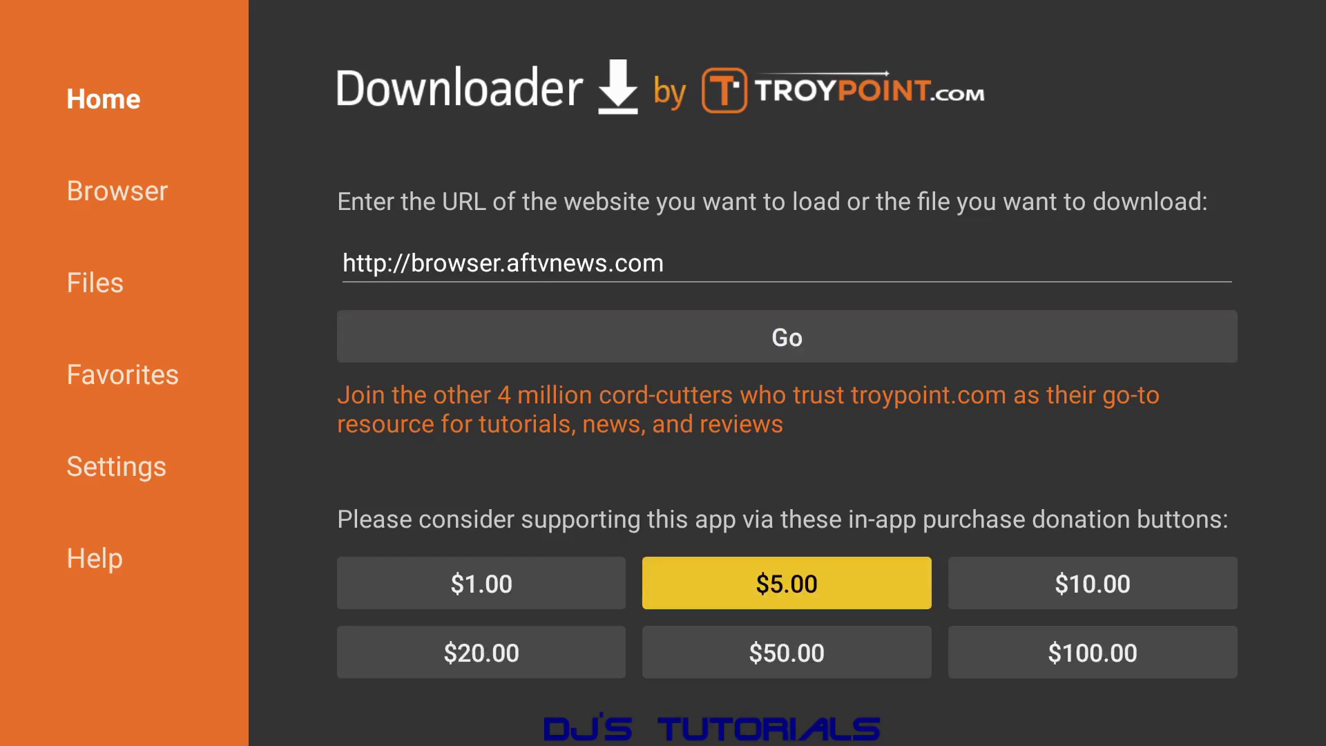
key(Up)
key(Up)
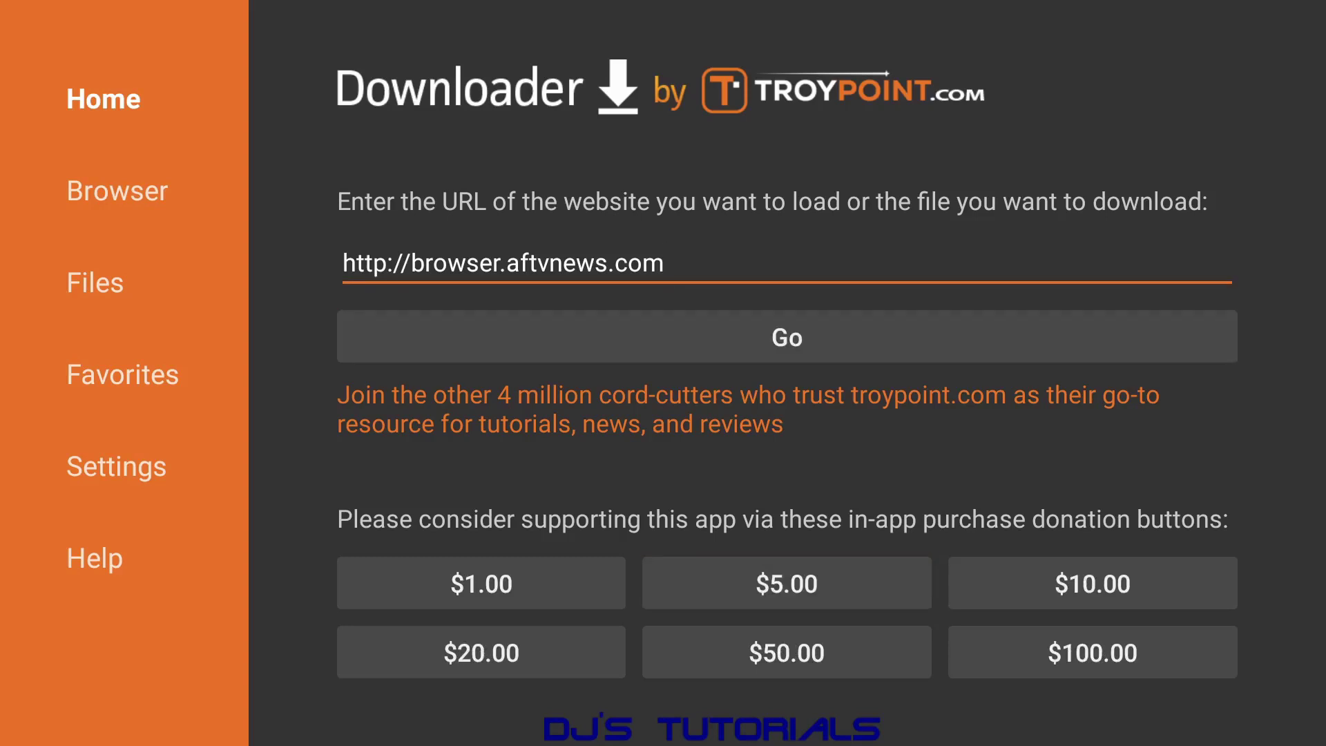
key(BackSpace)
key(BackSpace)
key(BackSpace)
key(BackSpace)
key(BackSpace)
key(BackSpace)
key(BackSpace)
key(BackSpace)
key(BackSpace)
key(BackSpace)
key(BackSpace)
key(BackSpace)
key(BackSpace)
key(BackSpace)
key(BackSpace)
key(BackSpace)
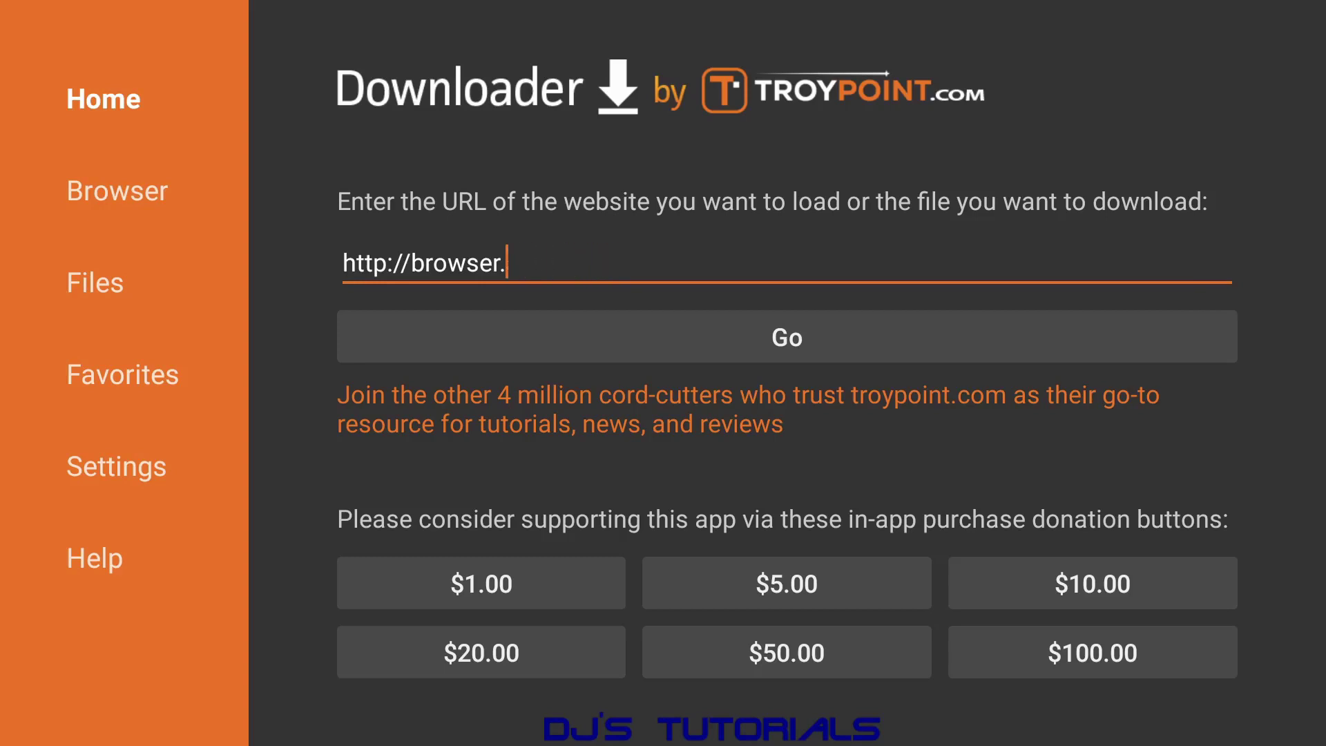
key(BackSpace)
key(BackSpace)
key(BackSpace)
key(BackSpace)
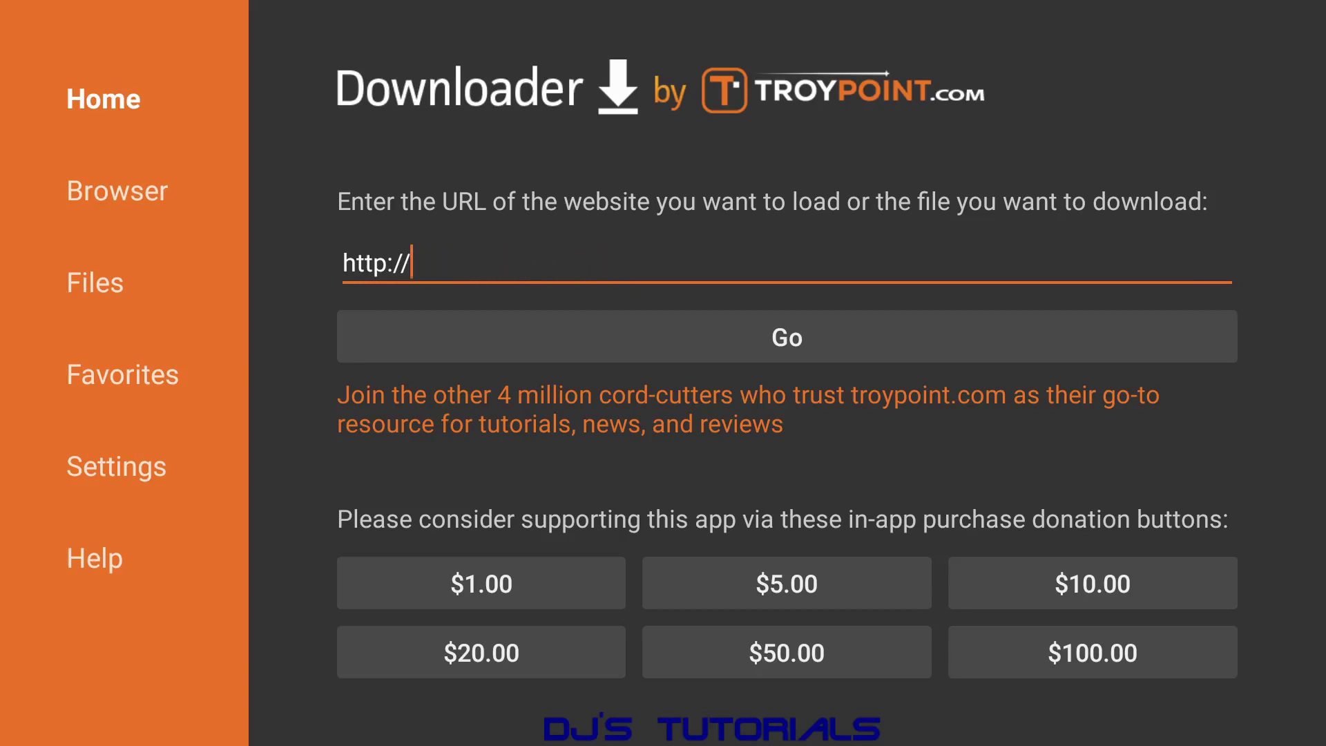
text(filelinked.com)
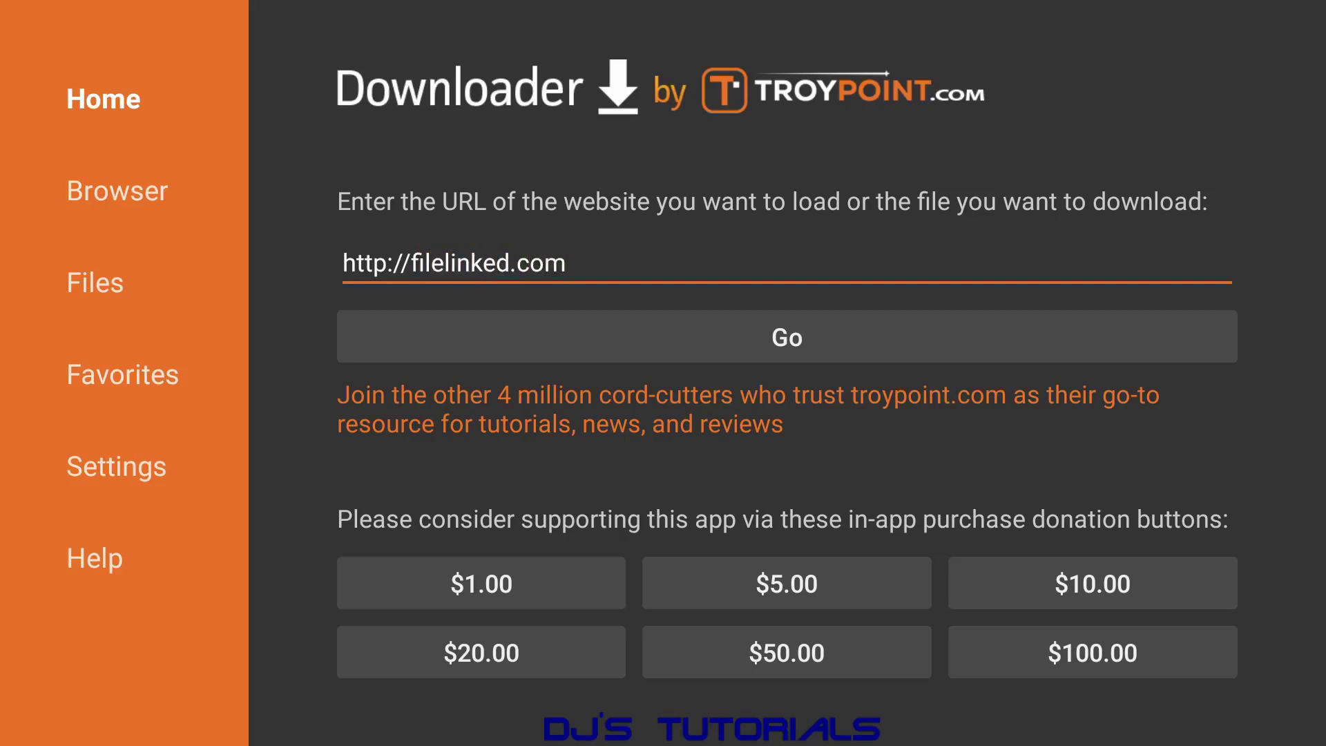
key(Return)
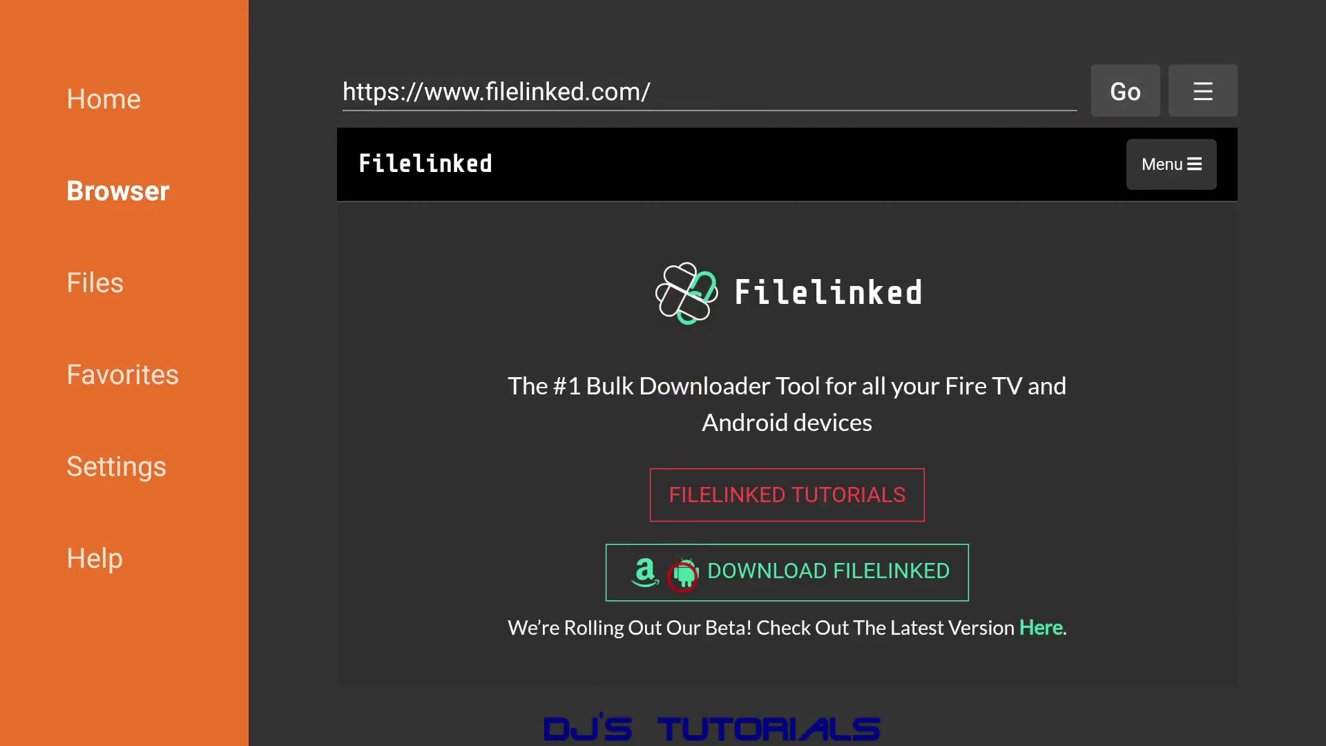
- Download Filelinked from its website and install it as an update to the existing application
click(683, 575)
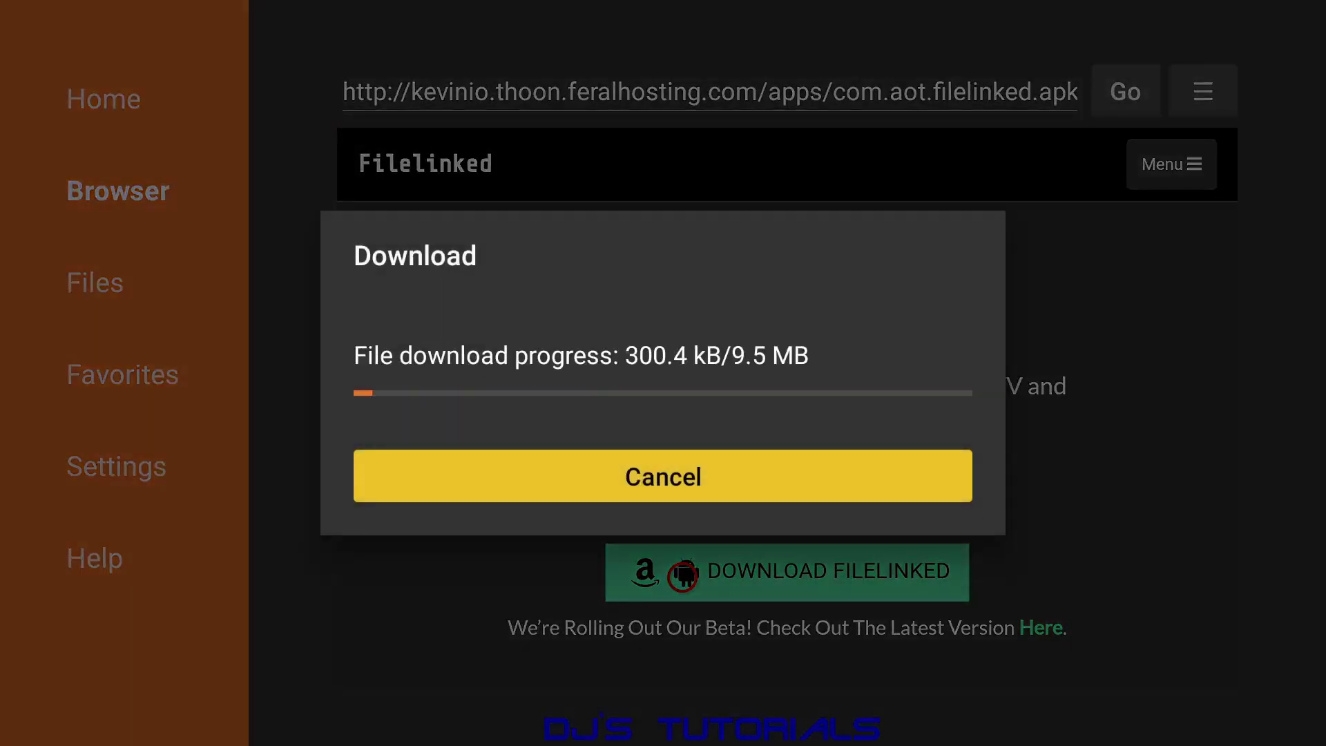
key(Down)
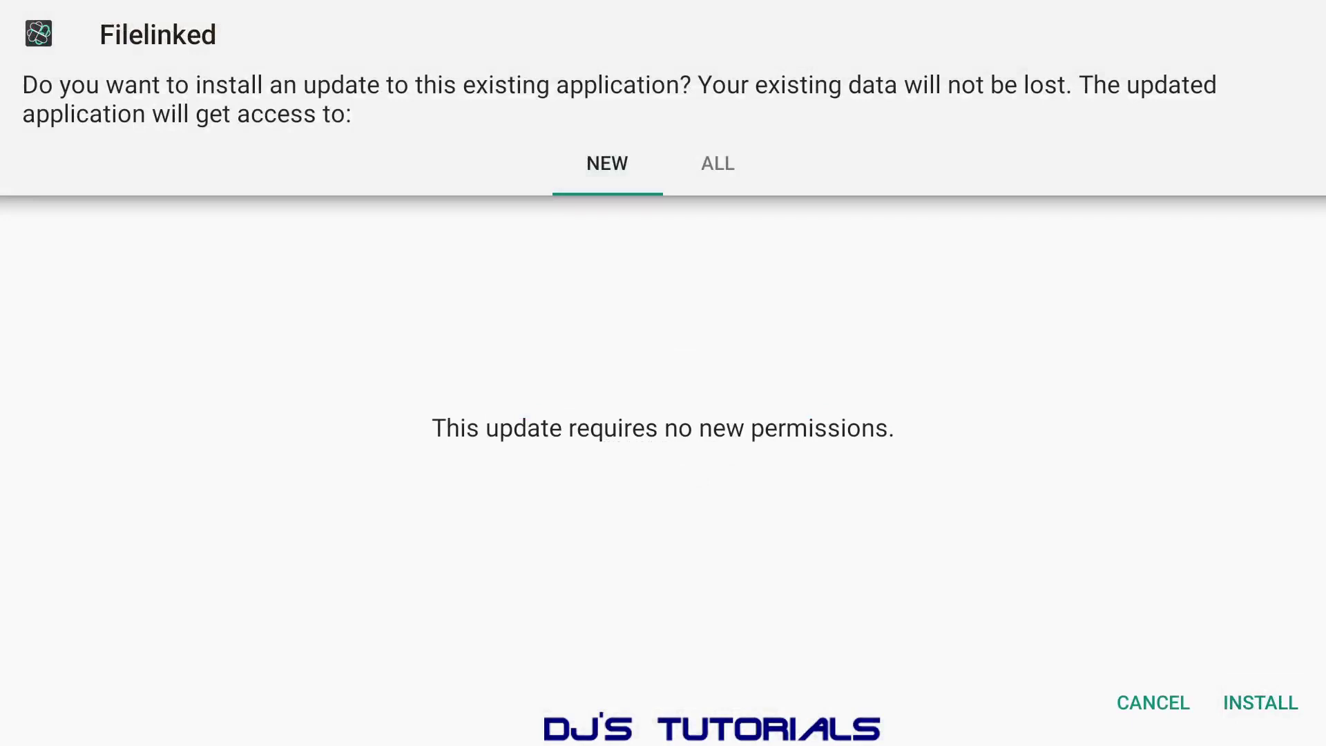
key(Down)
key(Right)
key(Return)
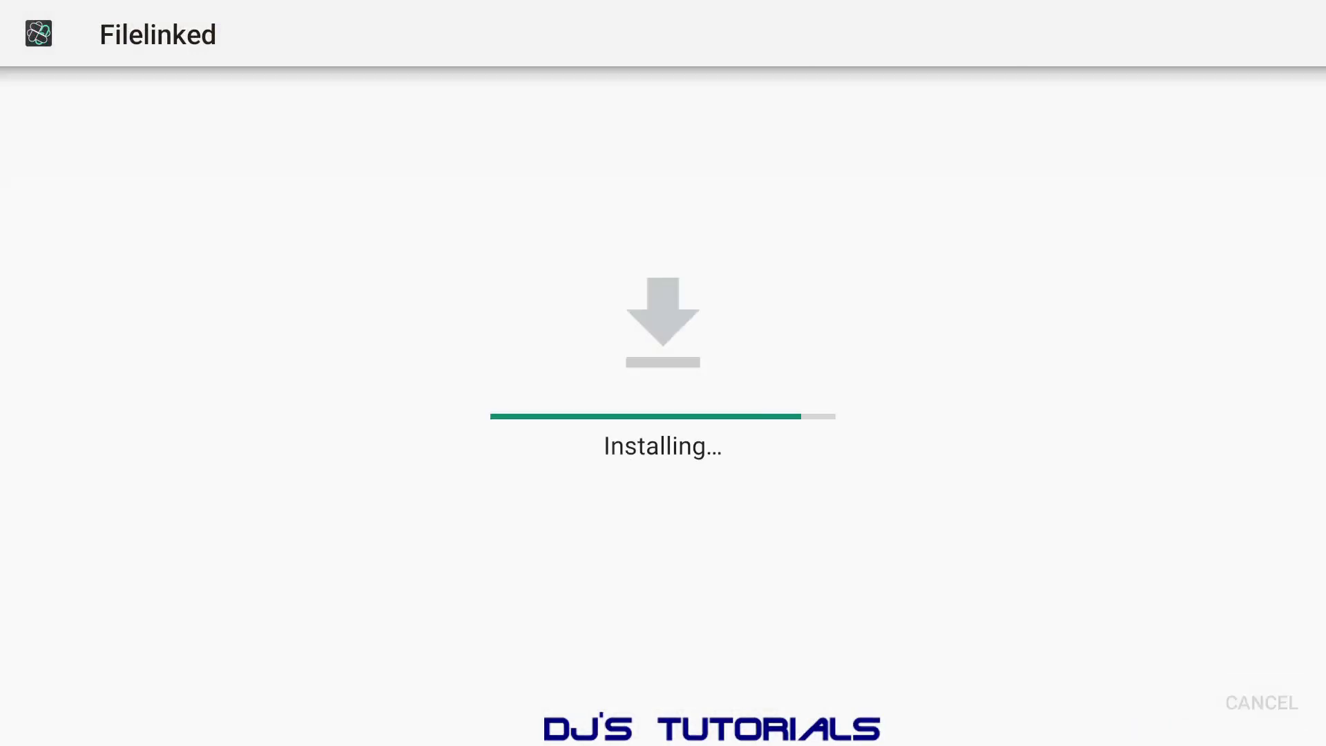
- Close the Filelinked installer without opening the app and dismiss the download dialog, keeping the APK
key(Return)
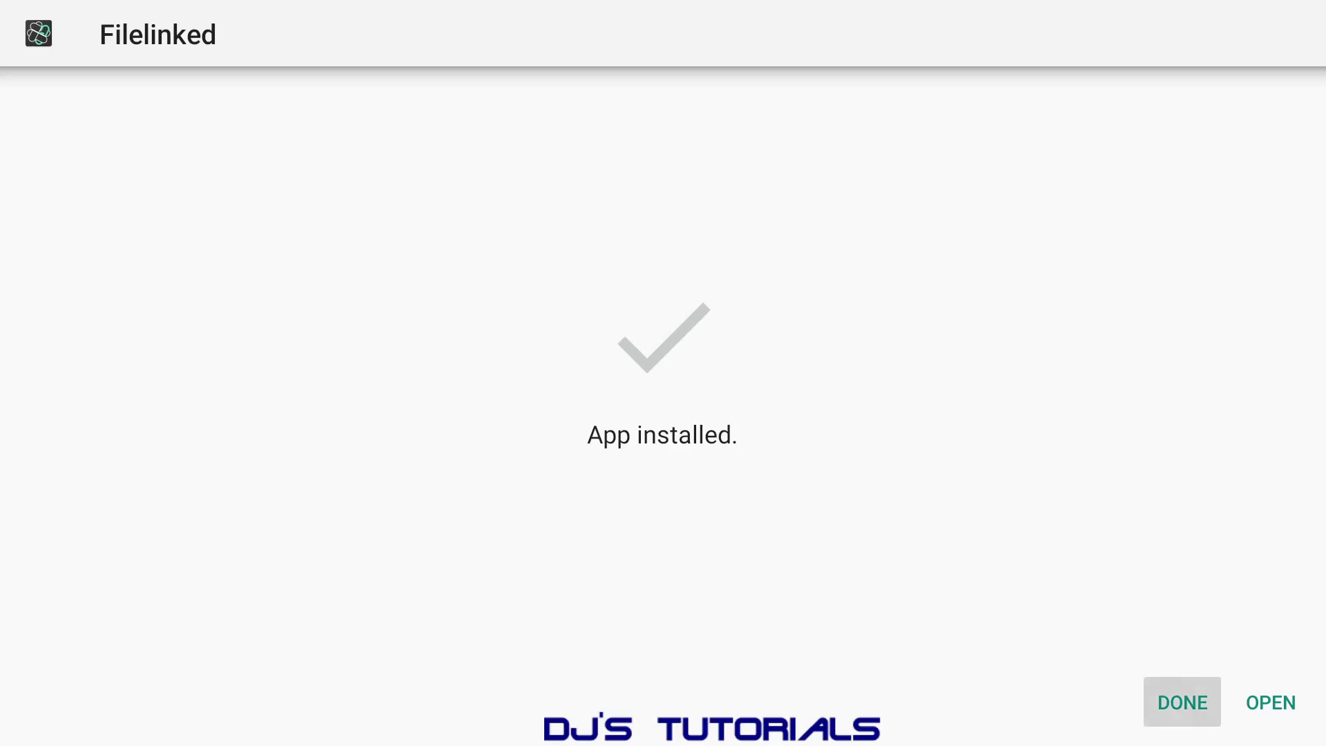
key(Right)
key(Right)
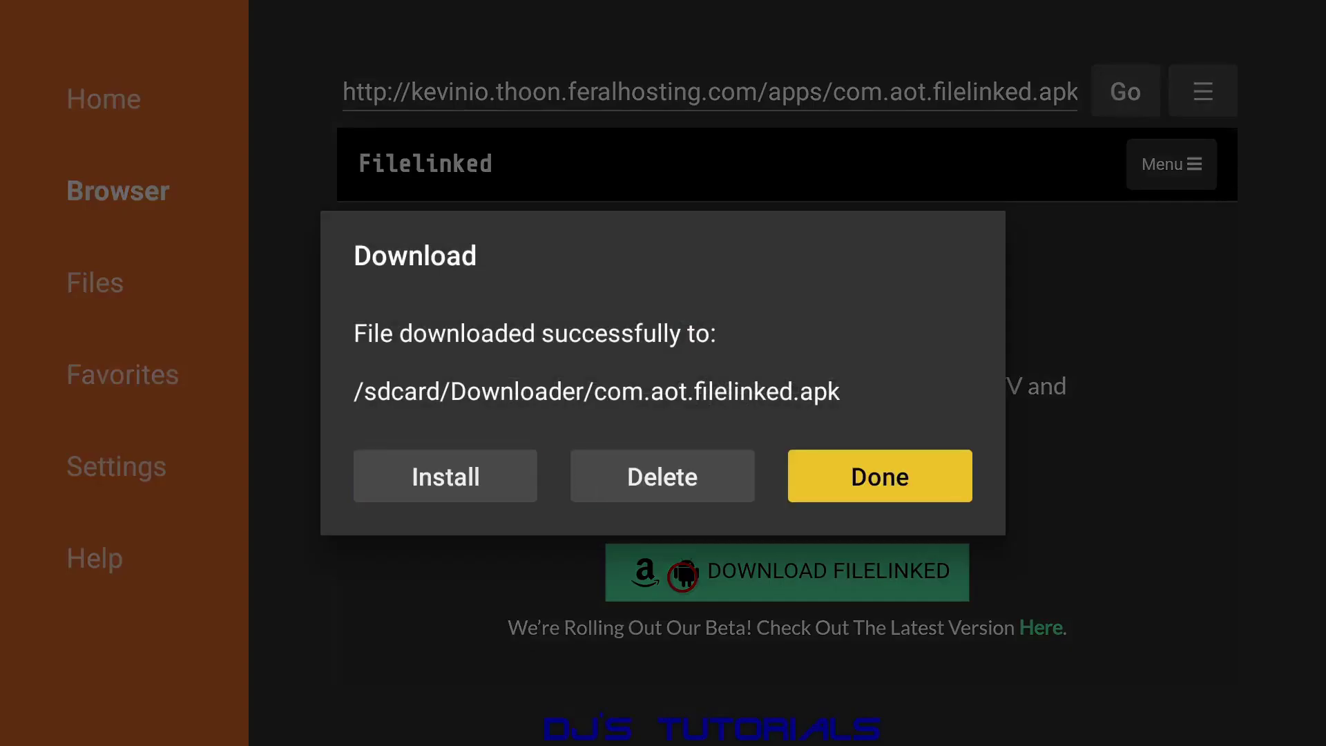
key(Return)
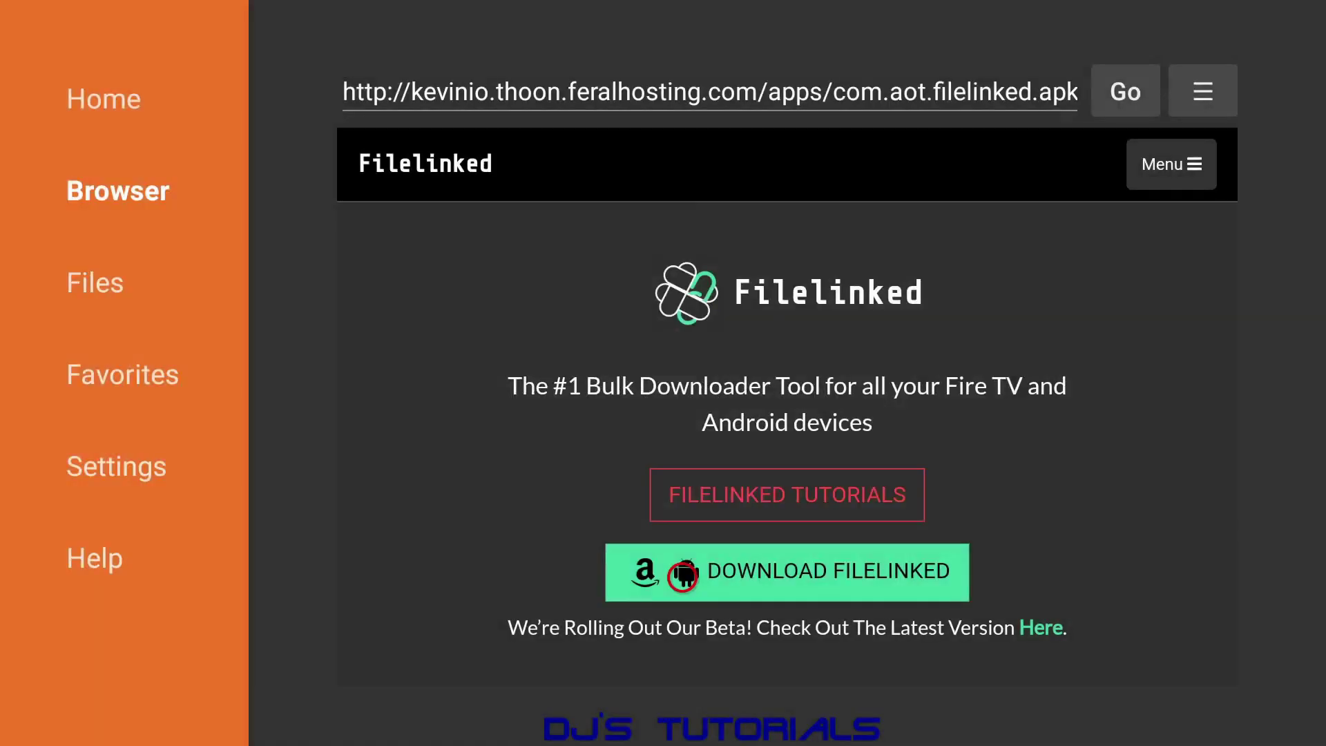
key(Left)
key(Left)
key(Left)
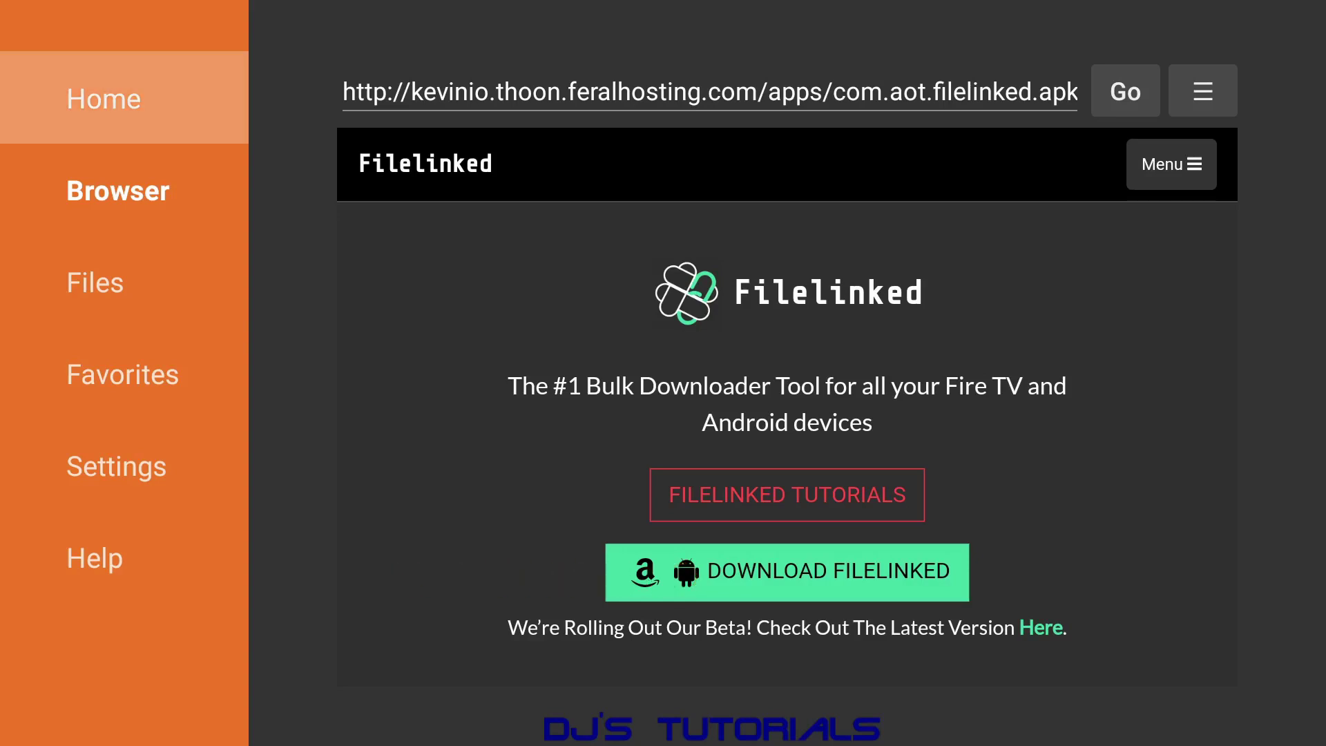
key(Return)
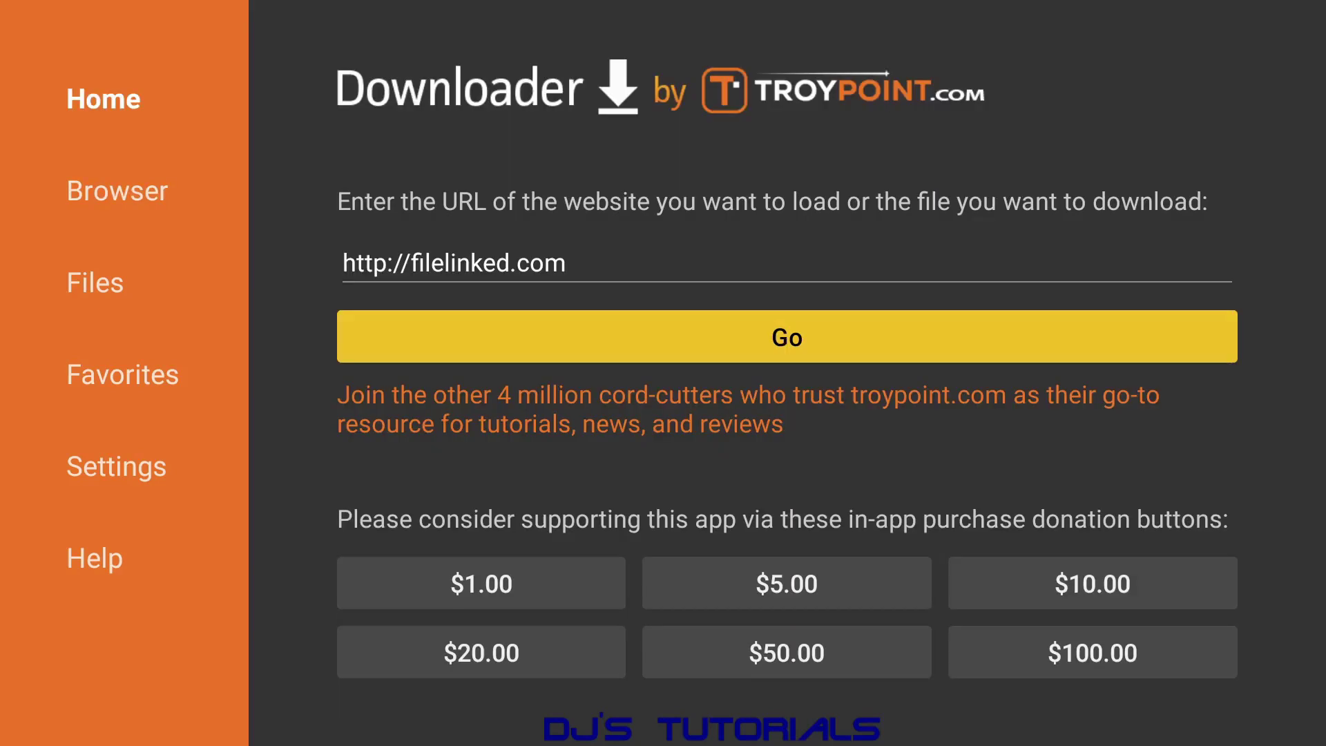
key(Up)
key(Left)
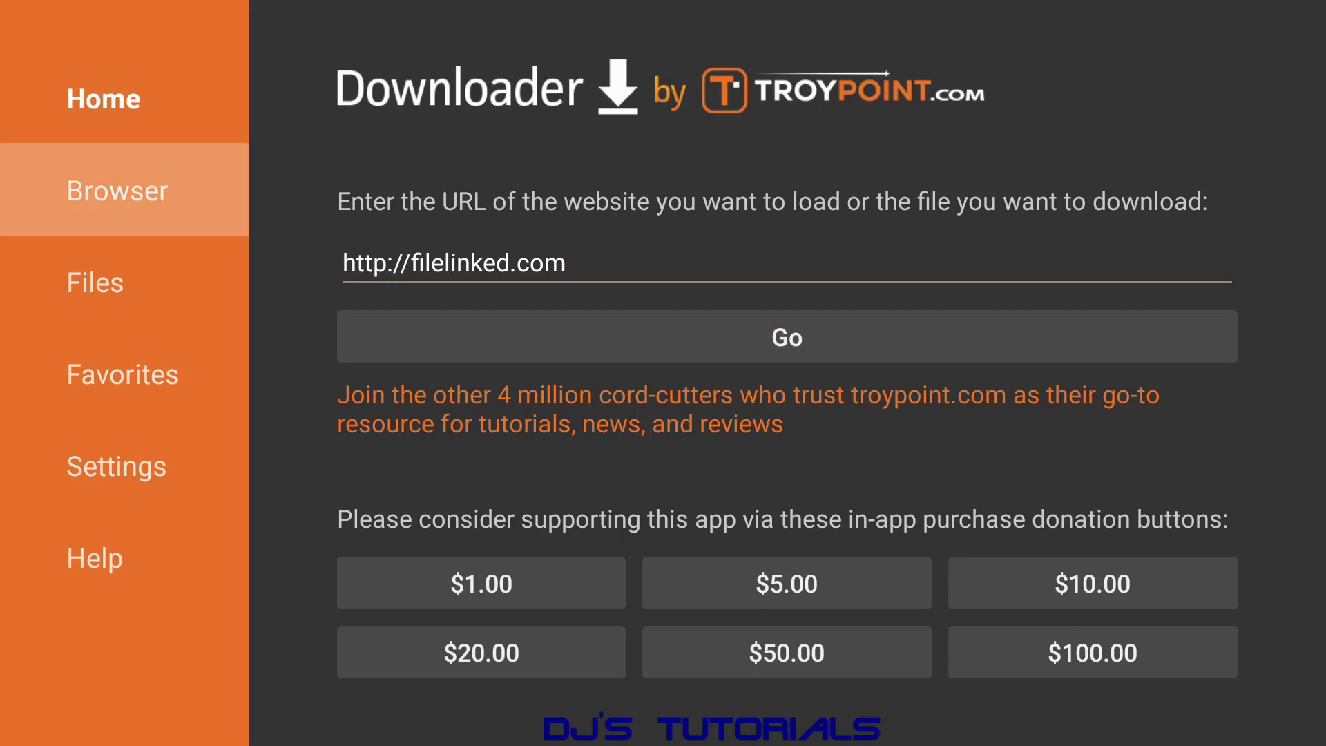
key(Right)
key(Right)
key(Right)
key(Right)
key(Right)
key(Right)
key(Right)
key(Right)
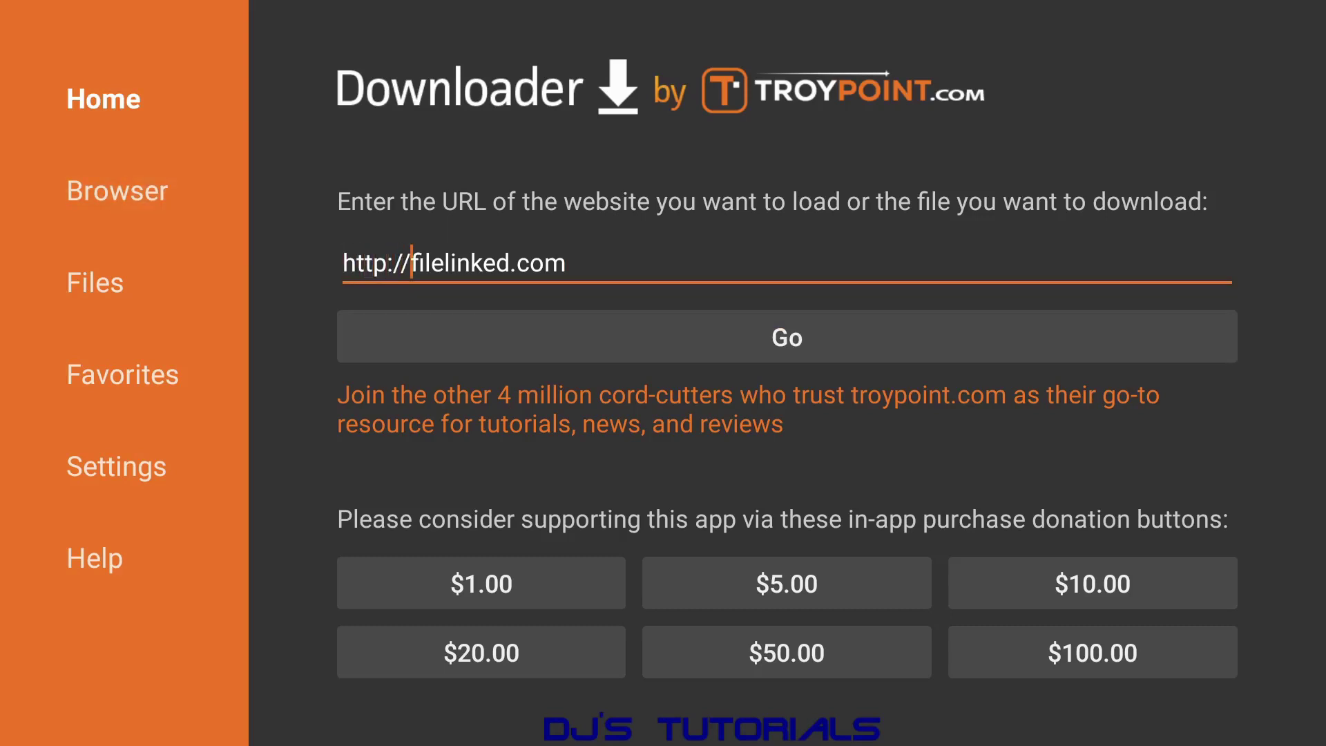
text(get.)
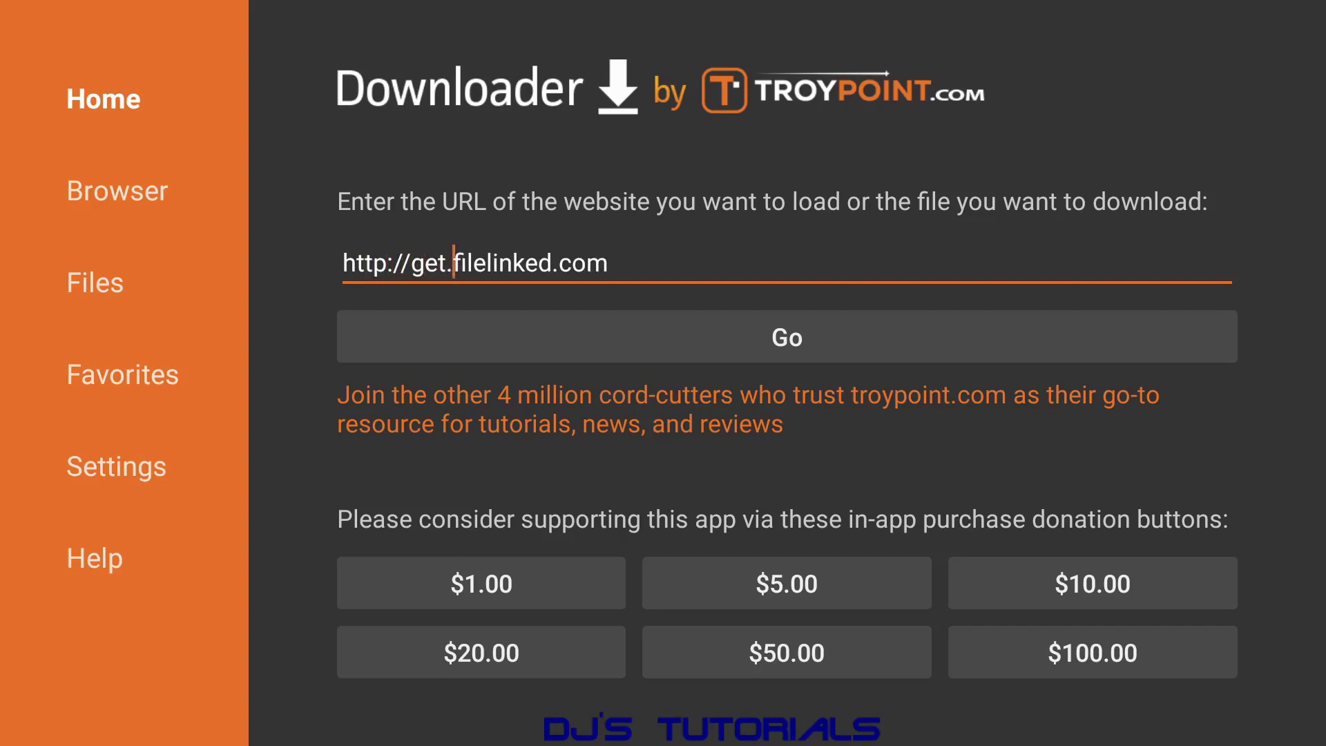
click(608, 263)
click(786, 336)
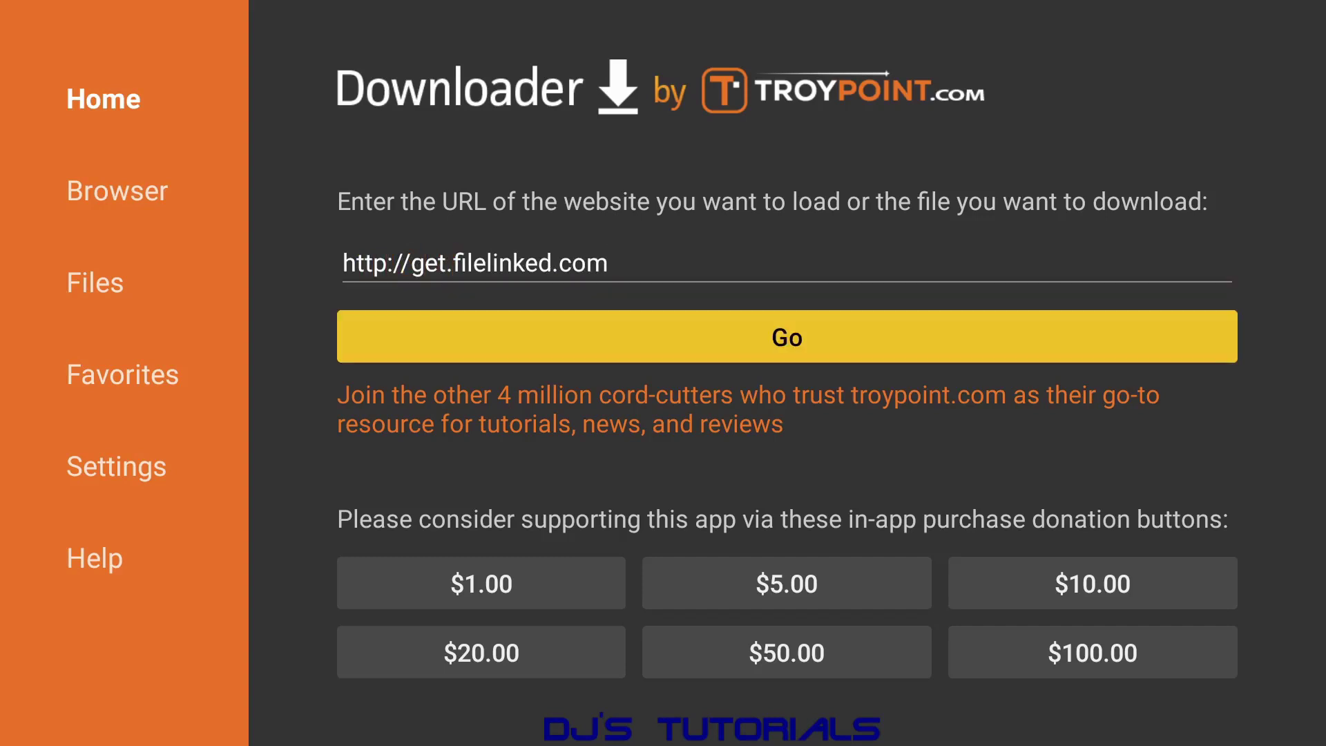
key(Return)
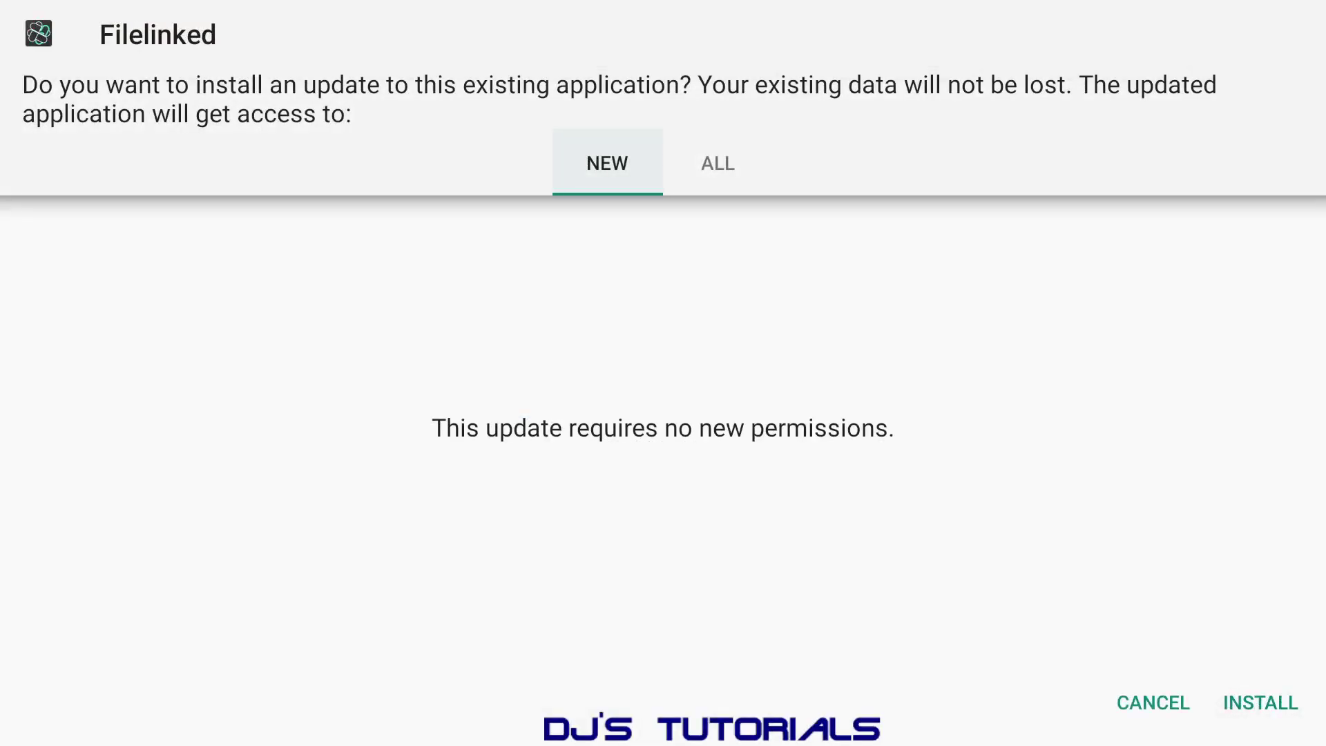
- Cancel the Filelinked update installation and delete the downloaded com.aot.filelinked(1).apk file
key(Down)
key(Down)
key(Return)
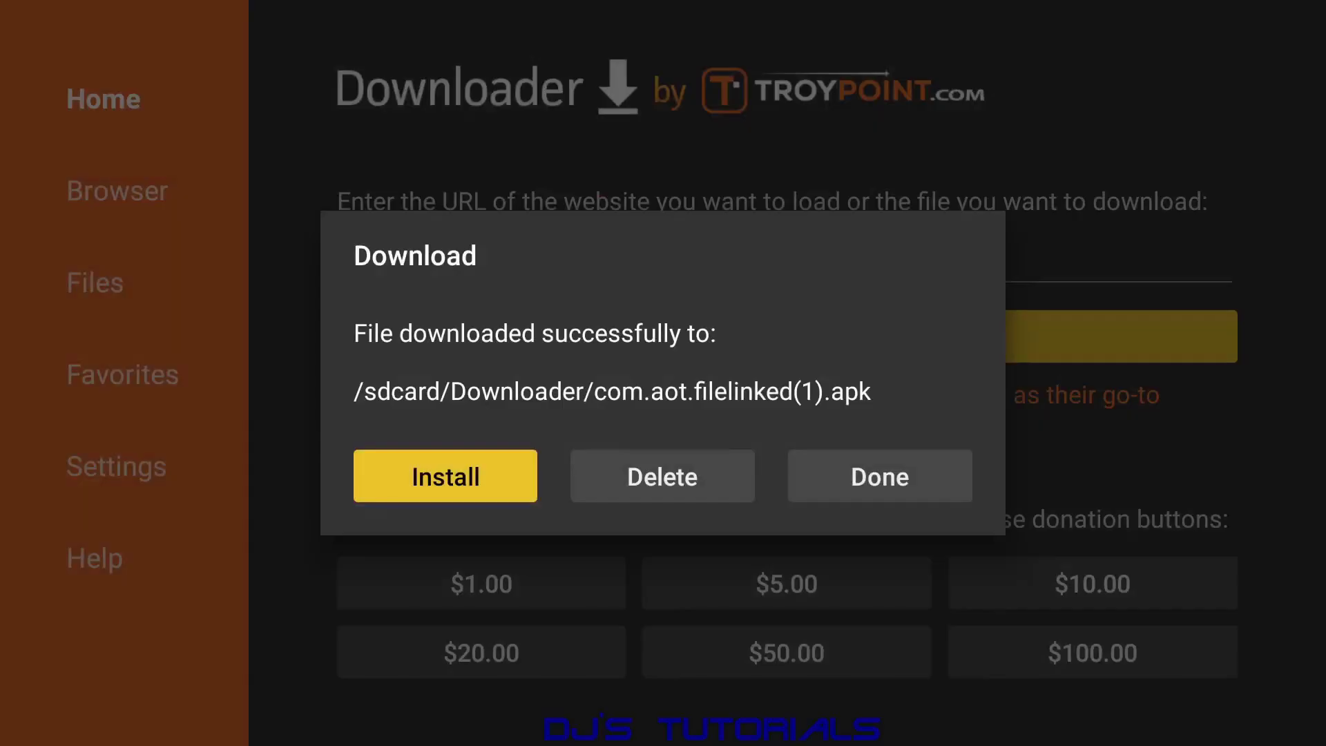
key(Right)
key(Return)
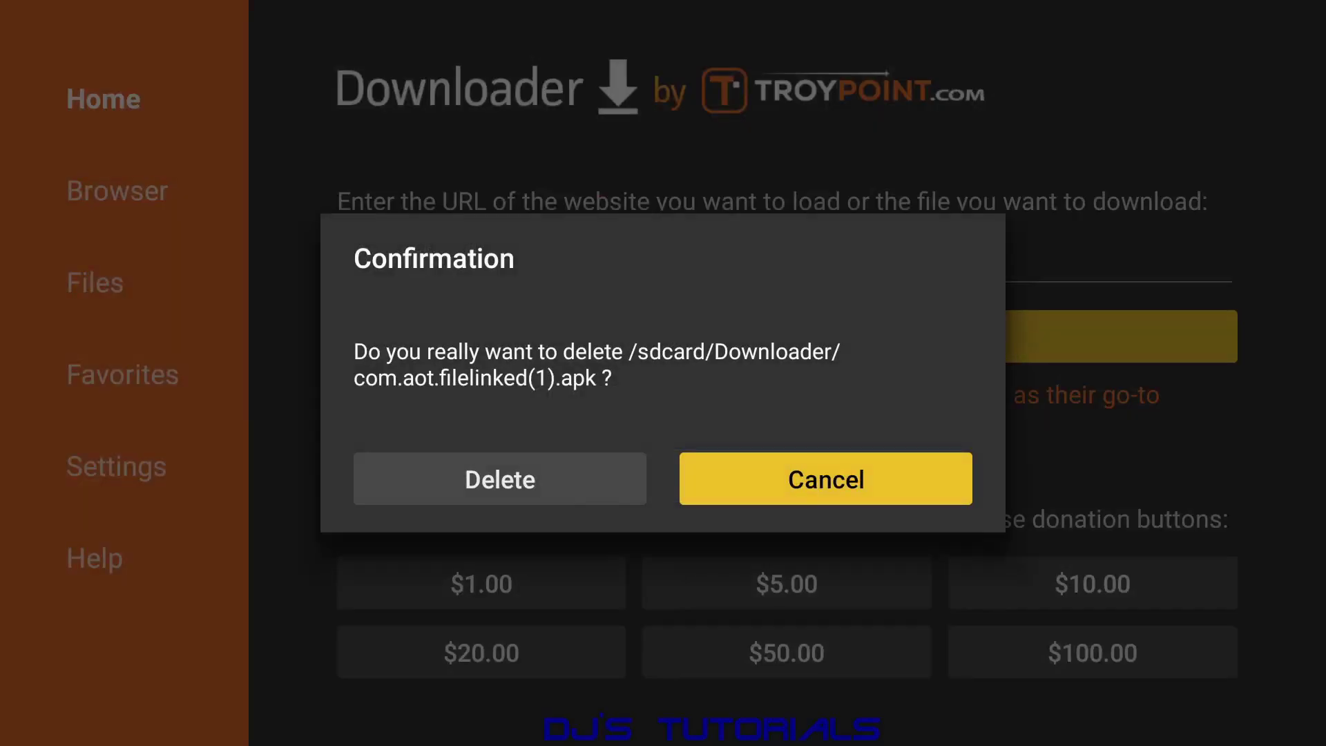
key(Left)
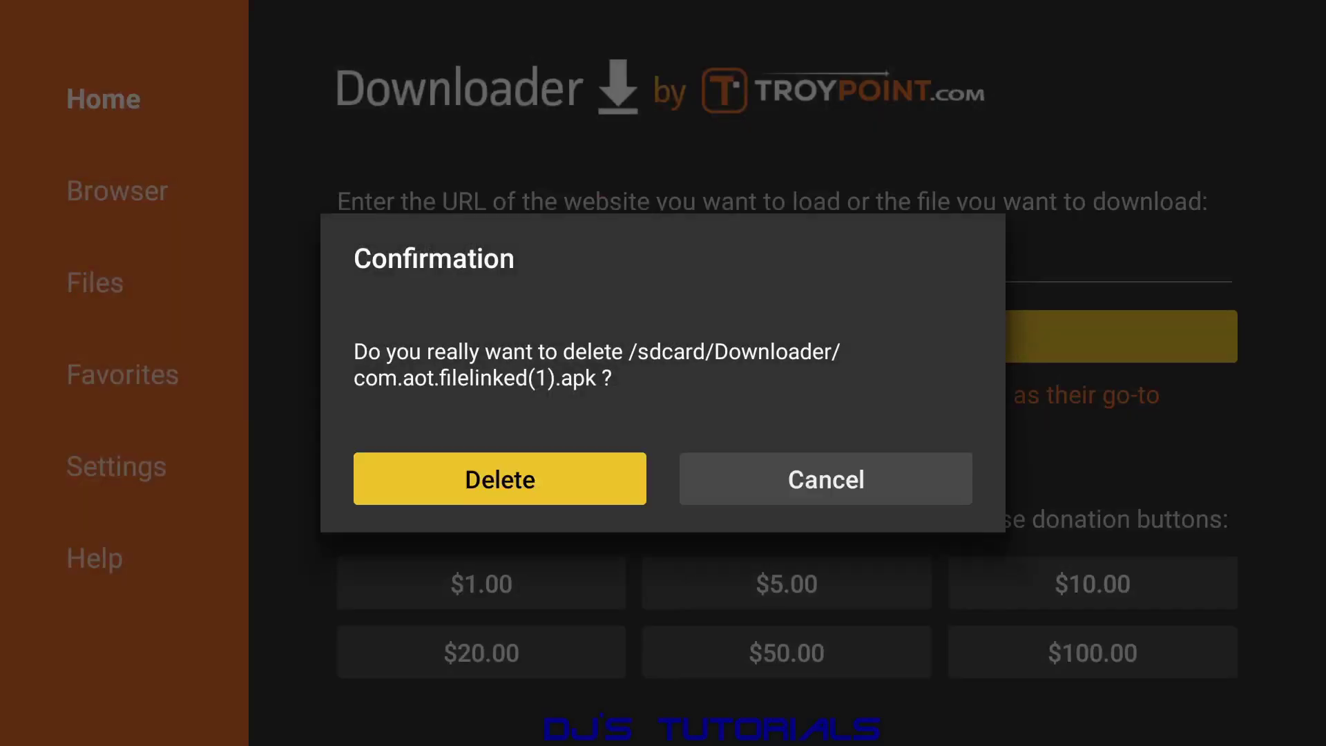
key(Return)
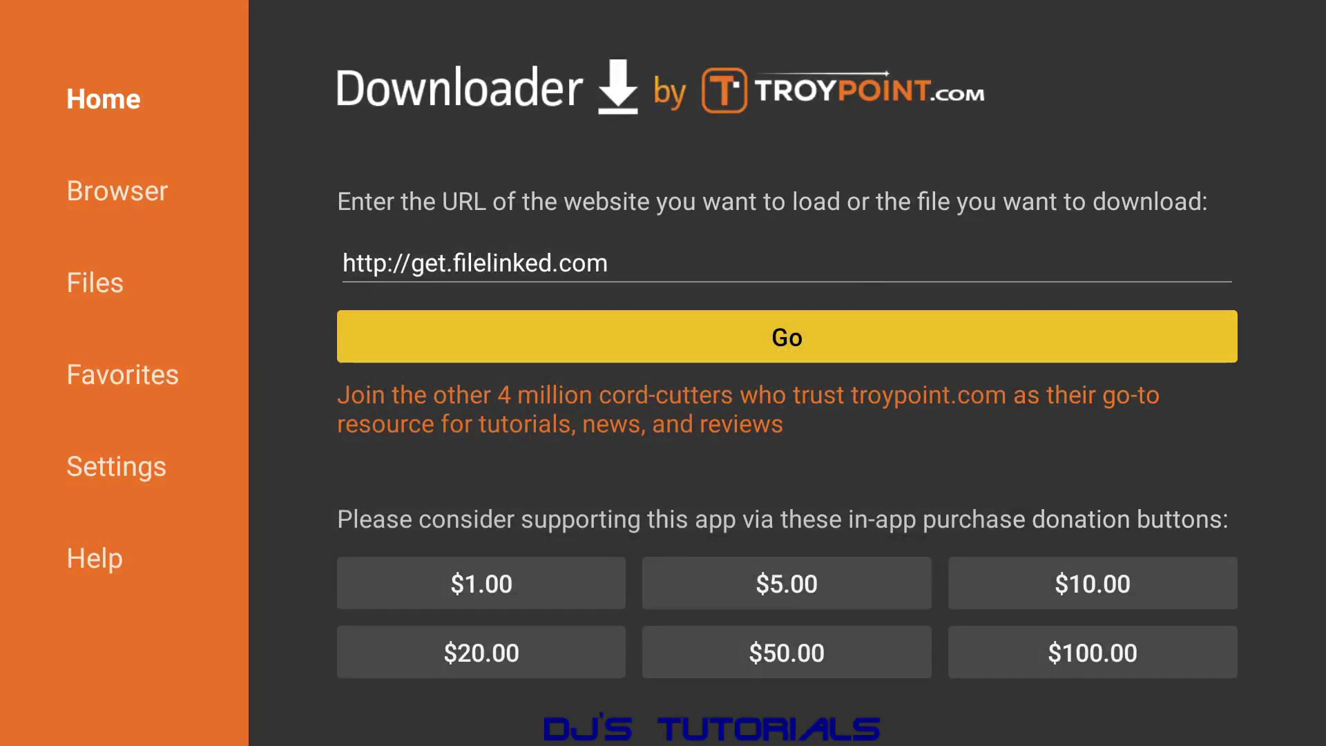
- Delete Downloader-Browser-Plugin-v1.0.apk from Downloader's list of downloaded files
key(Left)
key(Up)
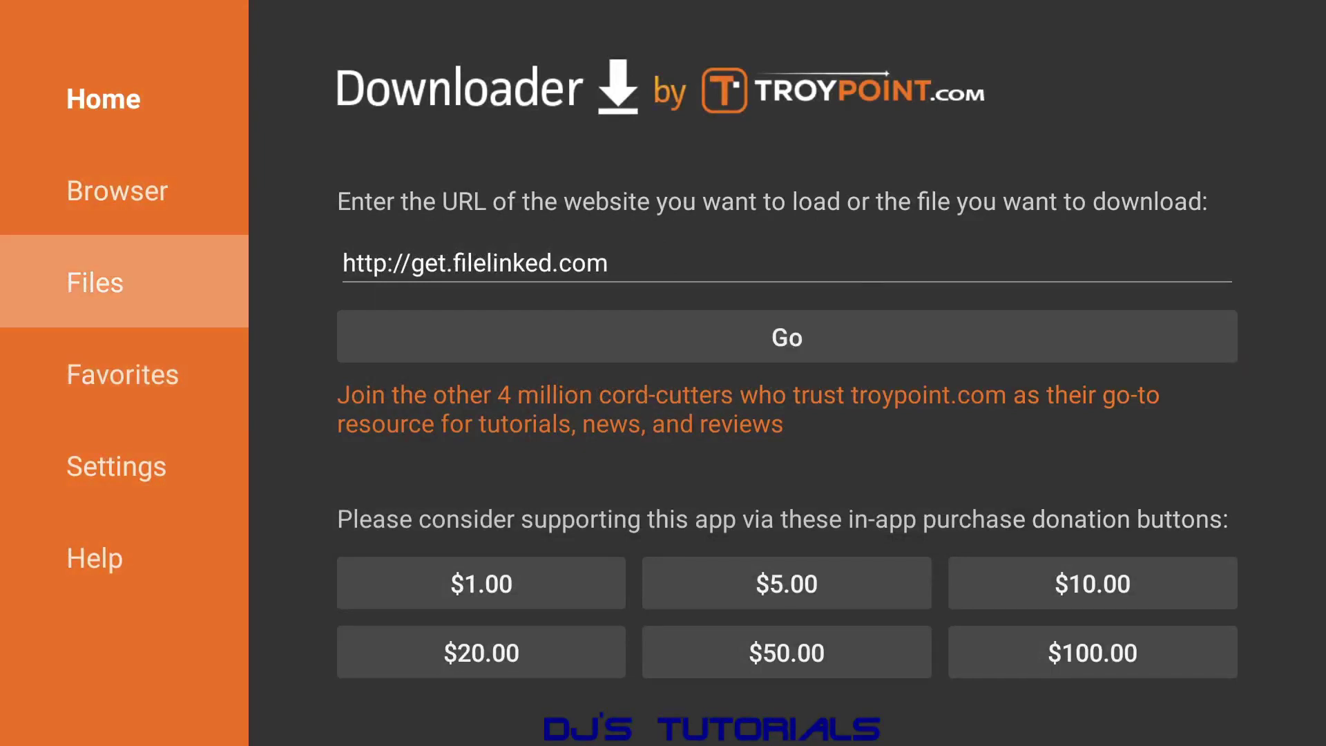
key(Return)
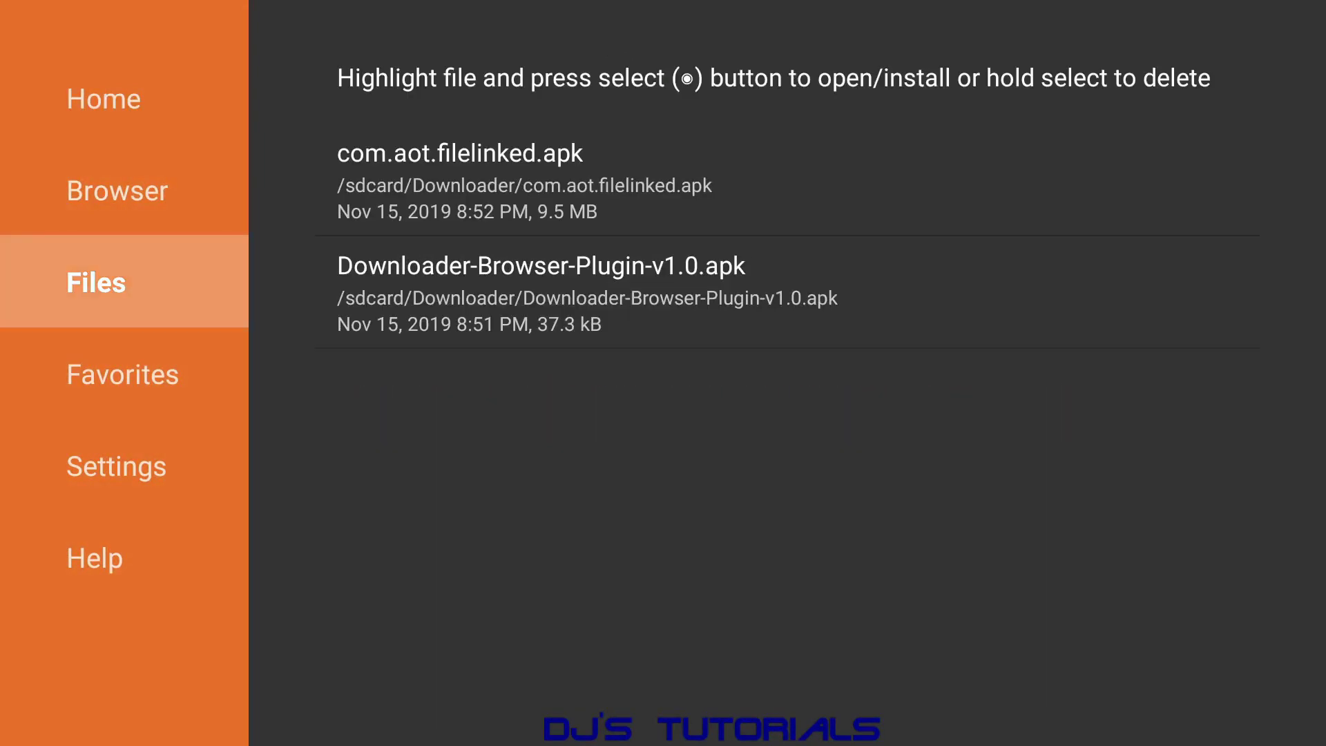
key(Right)
key(Return)
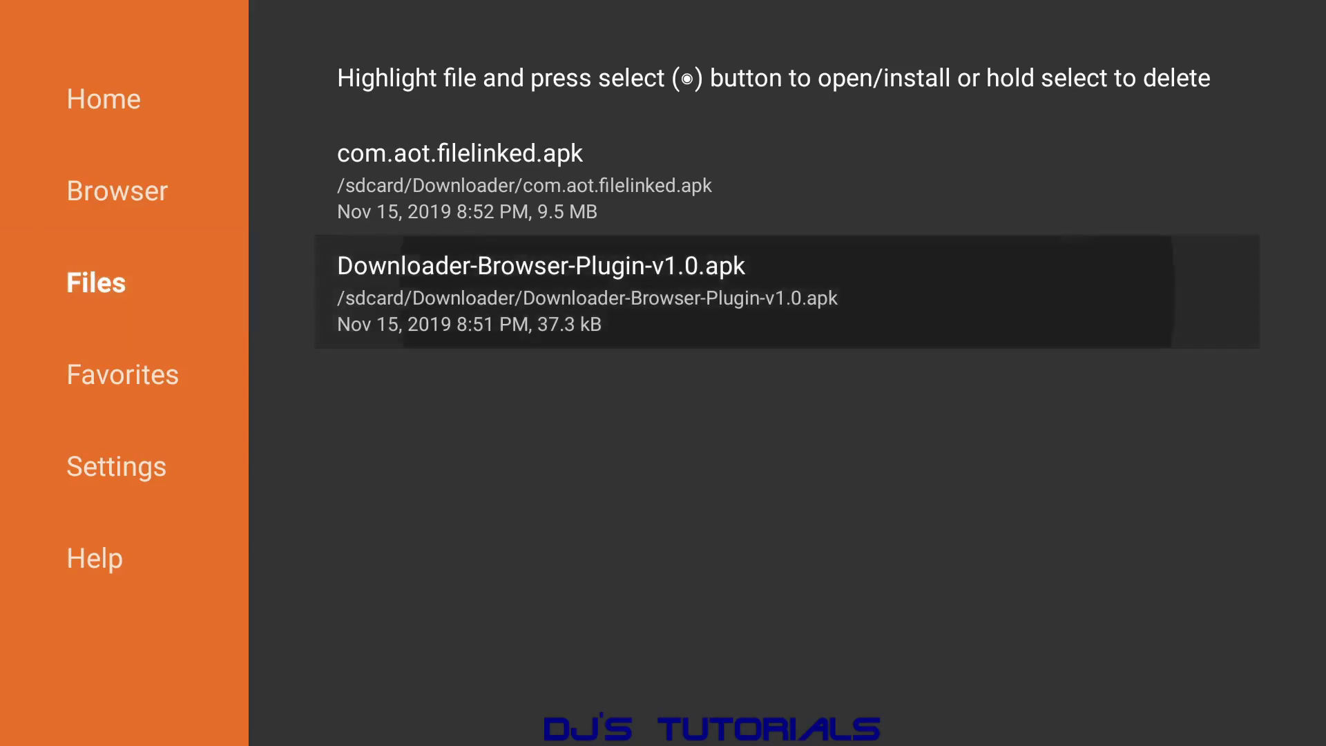
key(Left)
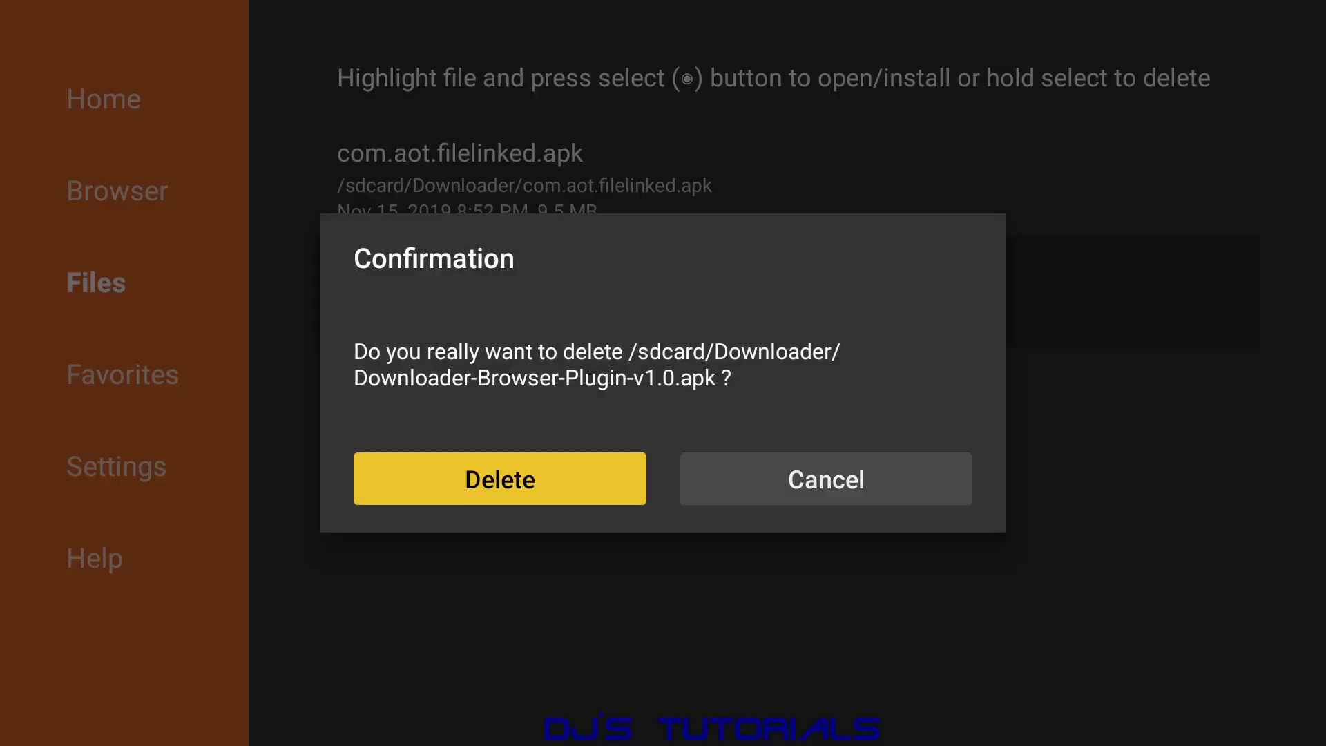
key(Return)
- Delete com.aot.filelinked.apk from the downloaded files and start leaving Downloader
key(Right)
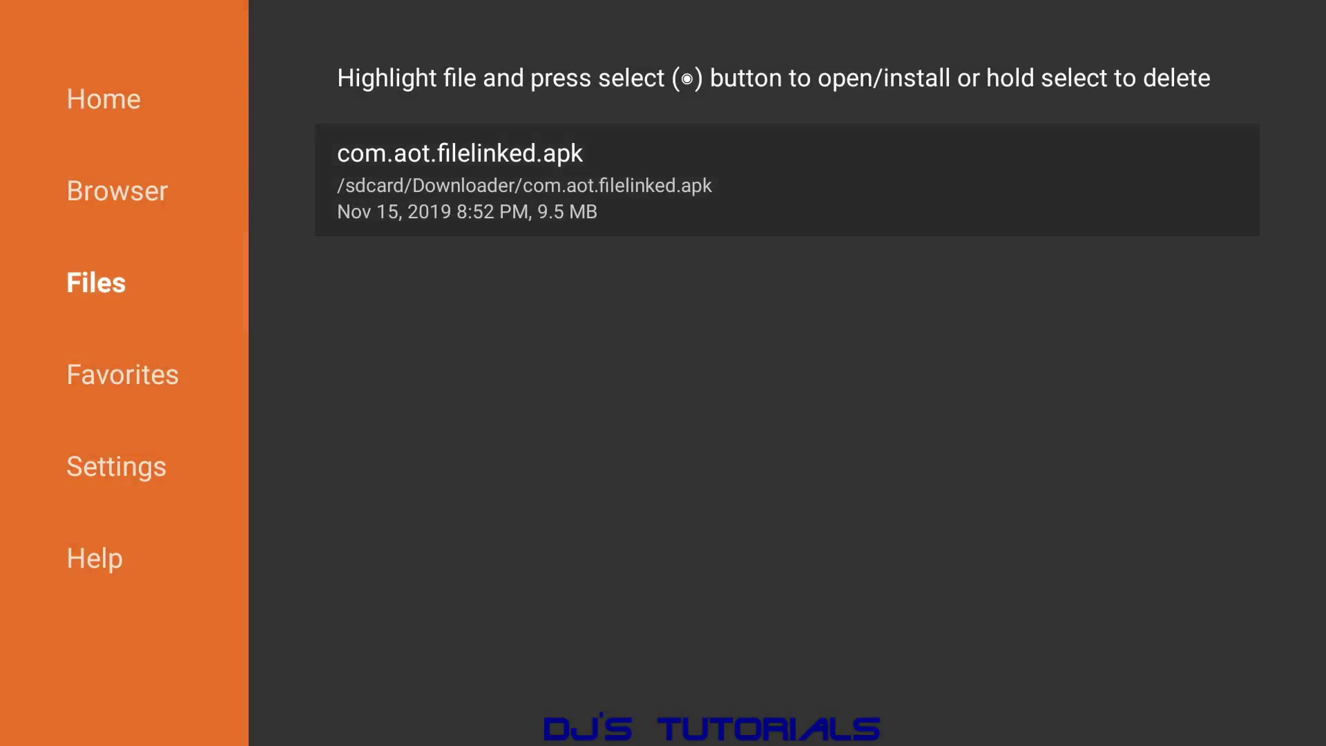
key(Return)
key(Left)
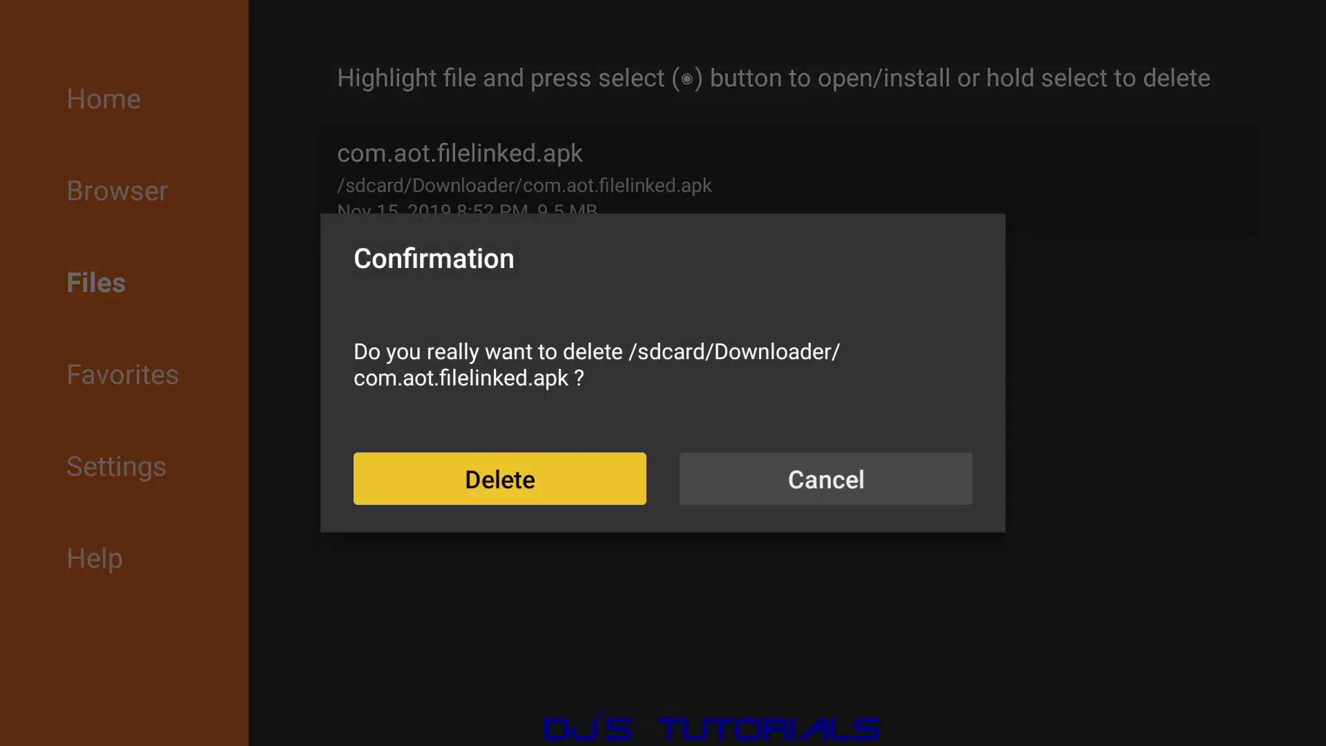
key(Return)
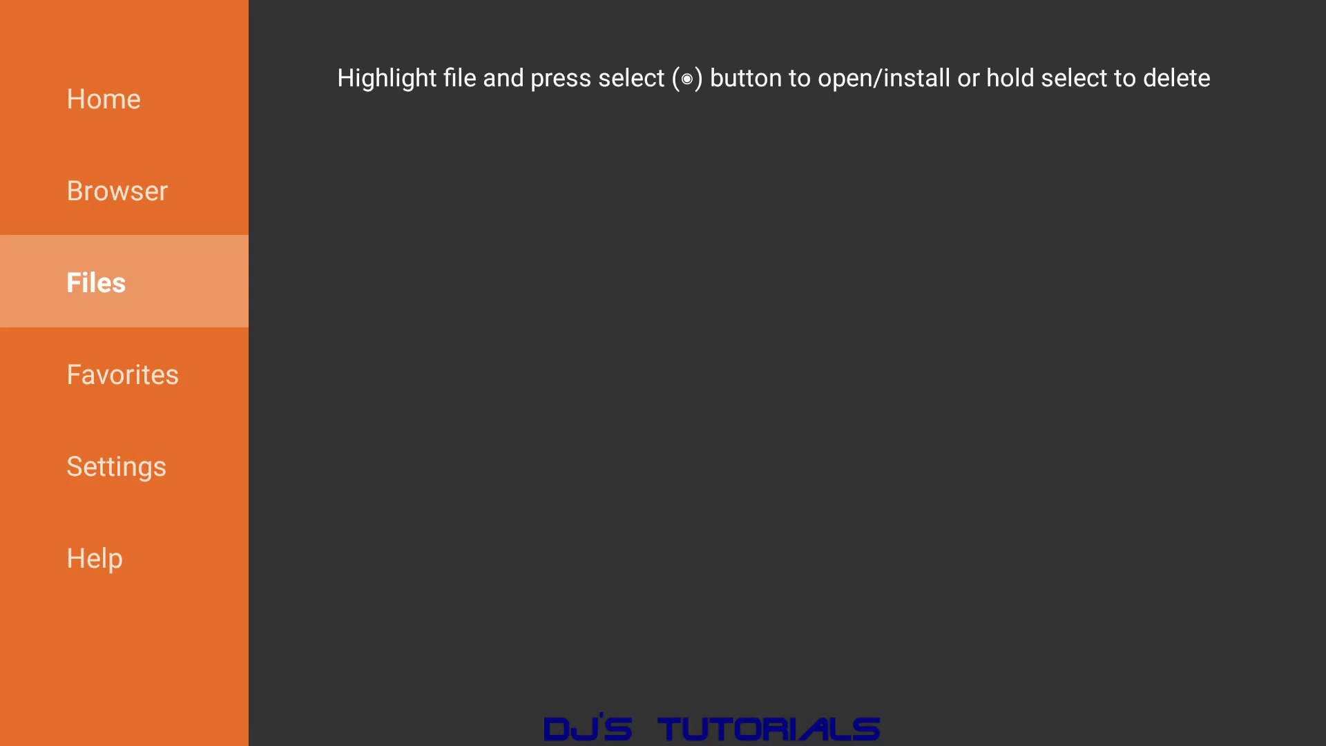
key(Escape)
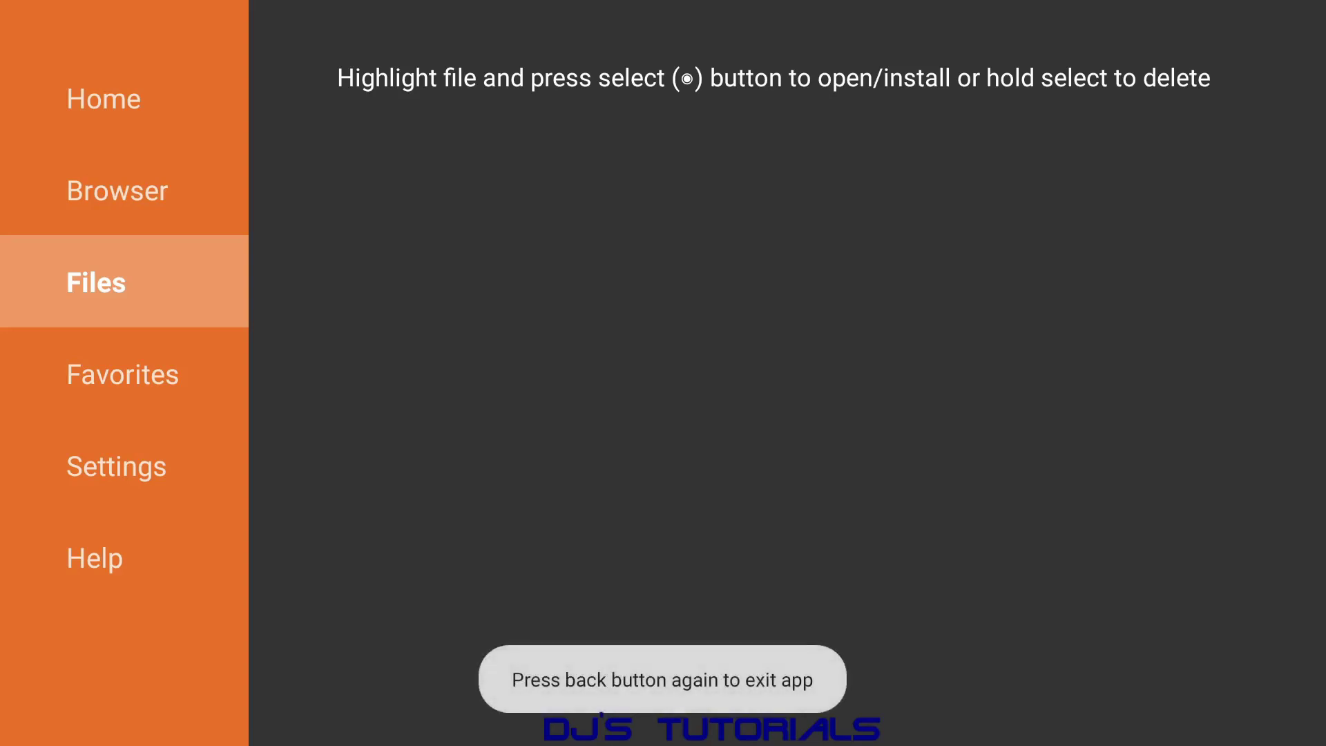